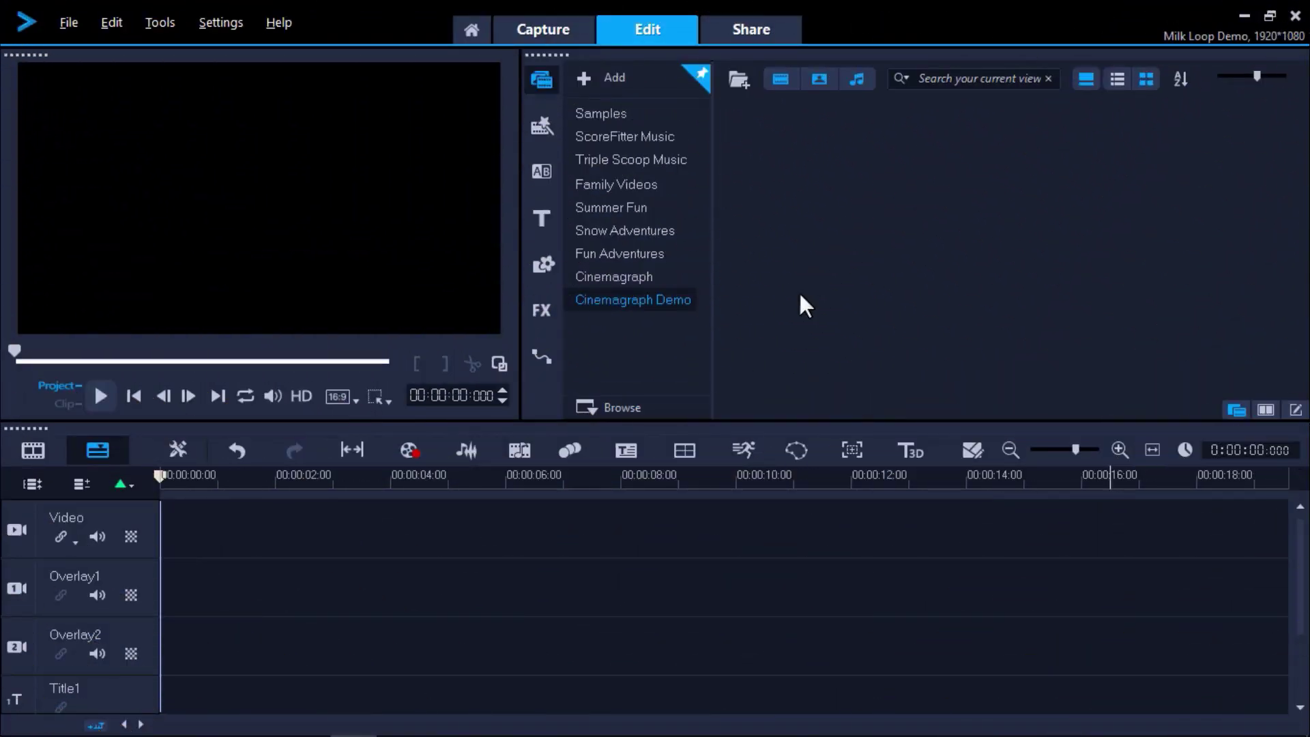
# Import Pouring Of Milk.mp4 from Browse media files into the Cinemagraph Demo library.
pyautogui.click(737, 82)
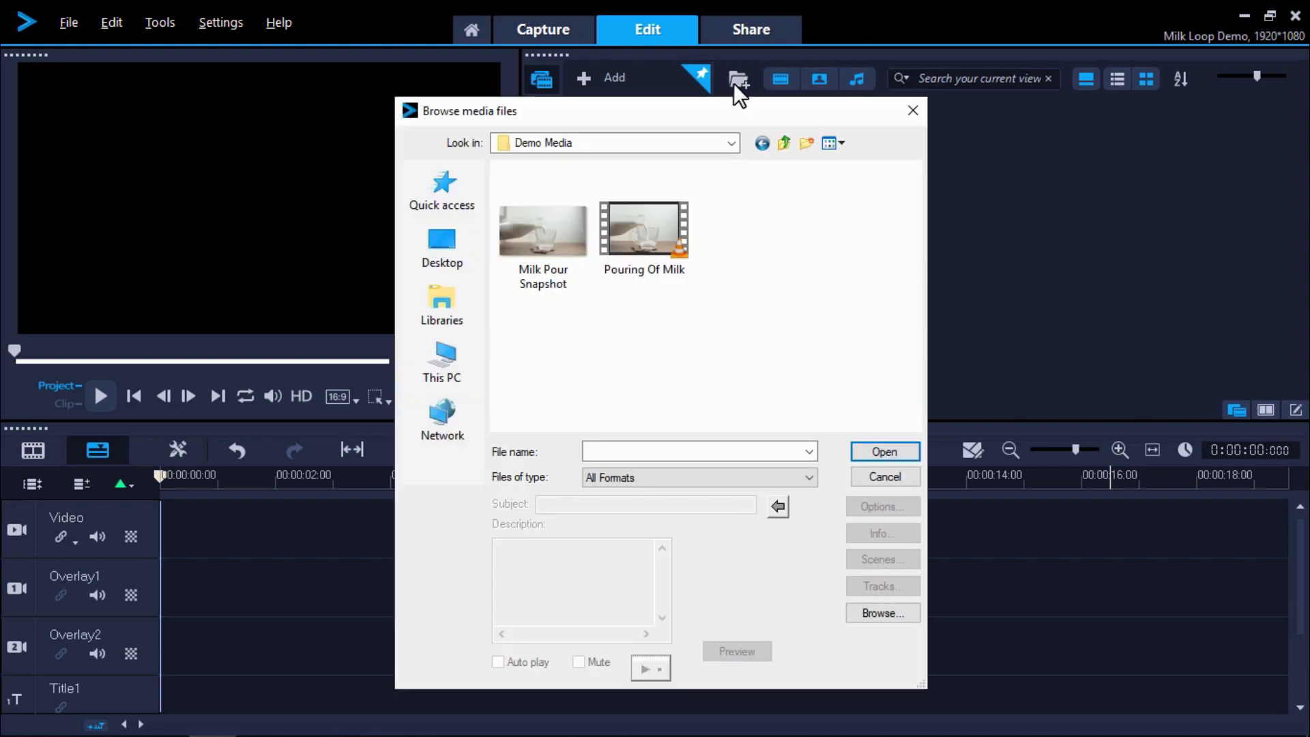
pyautogui.click(675, 226)
pyautogui.doubleClick(674, 224)
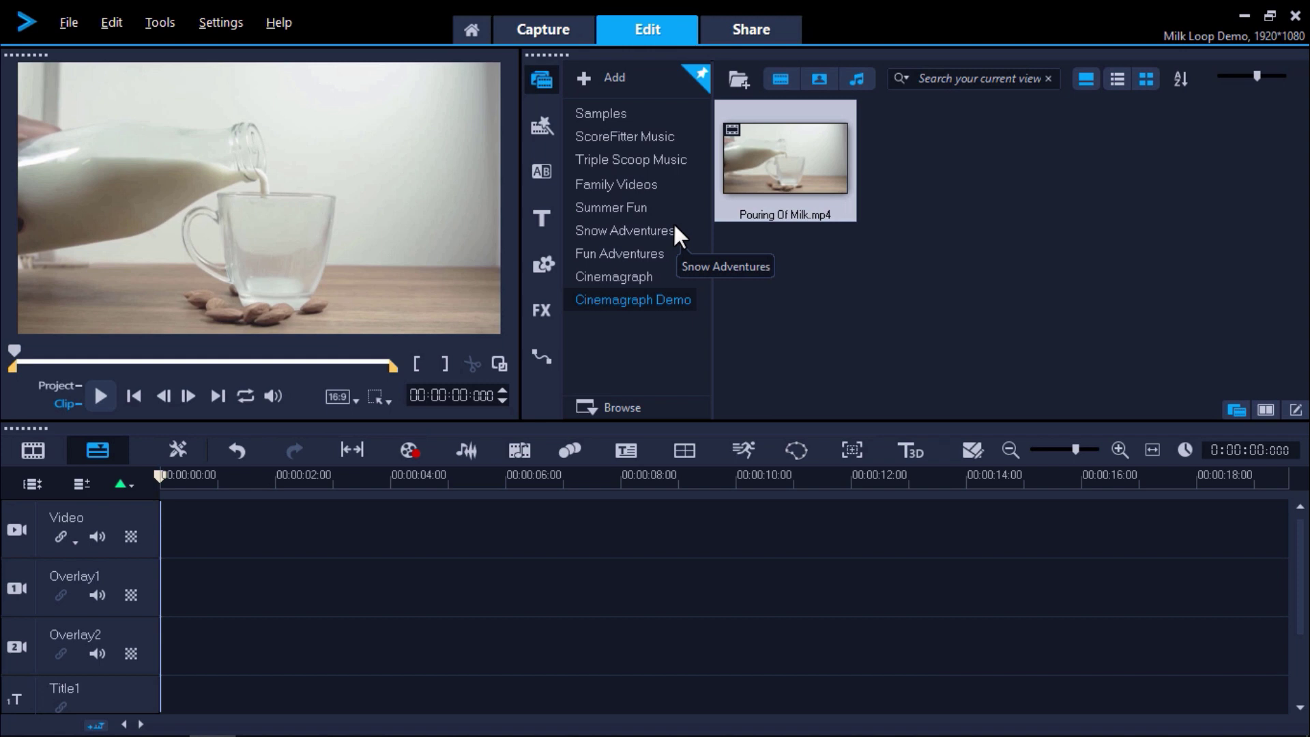
# Put Pouring Of Milk.mp4 on the Video track and return the playhead to its start.
pyautogui.moveTo(764, 167); pyautogui.dragTo(473, 526)
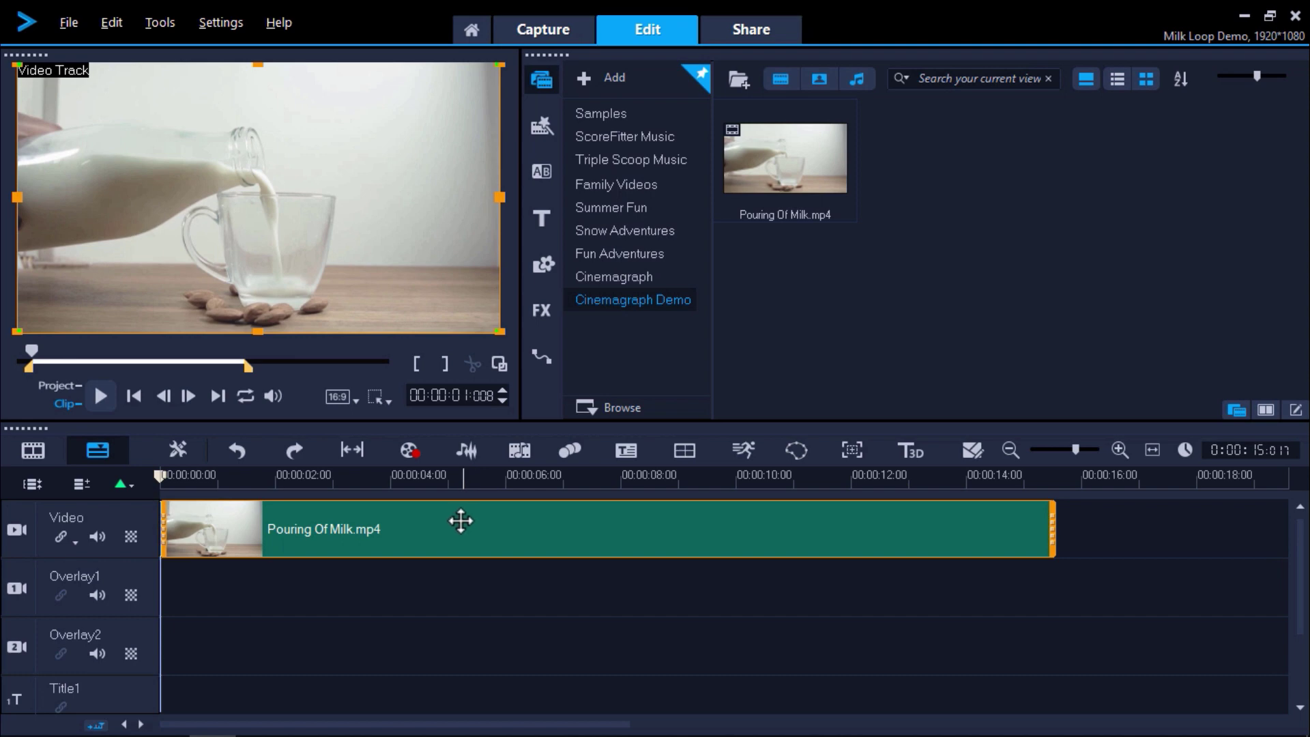
pyautogui.moveTo(157, 473); pyautogui.dragTo(174, 476)
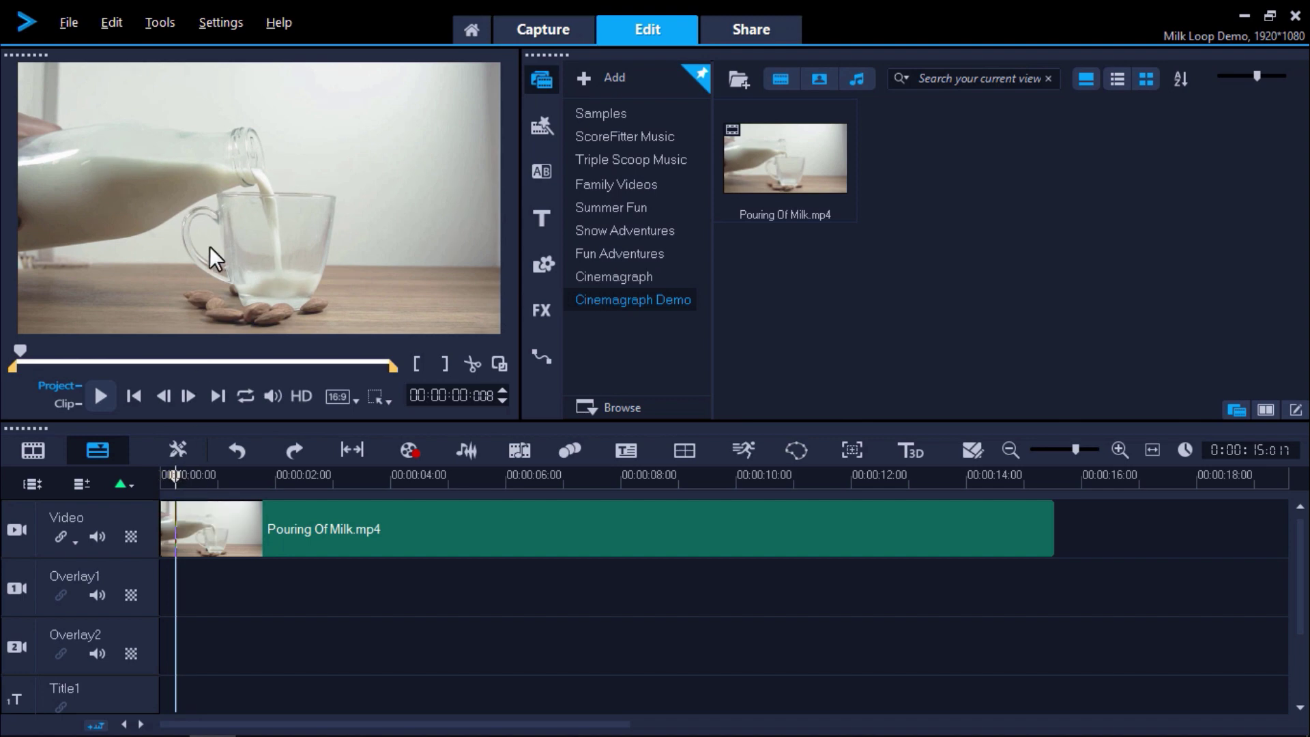
# Snapshot the current frame as vs190919-001.BMP and place it on the Overlay1 track.
pyautogui.click(109, 22)
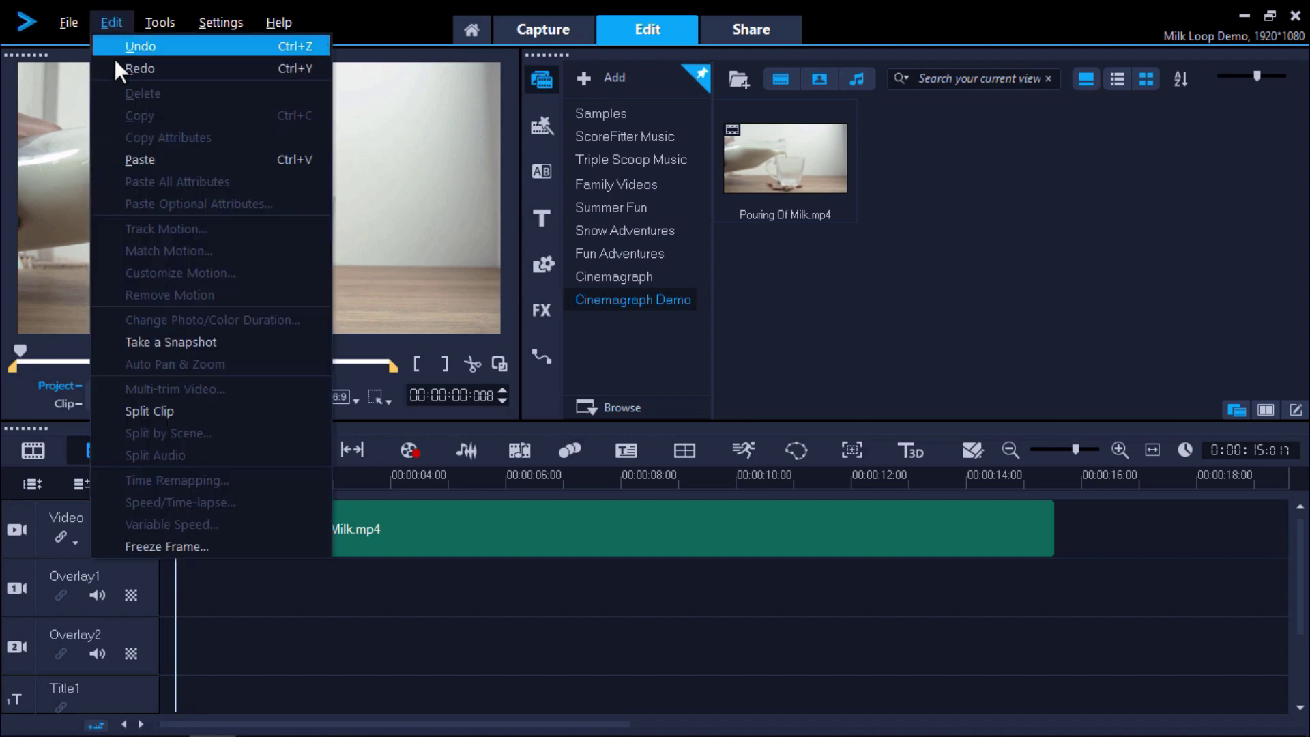
pyautogui.click(181, 341)
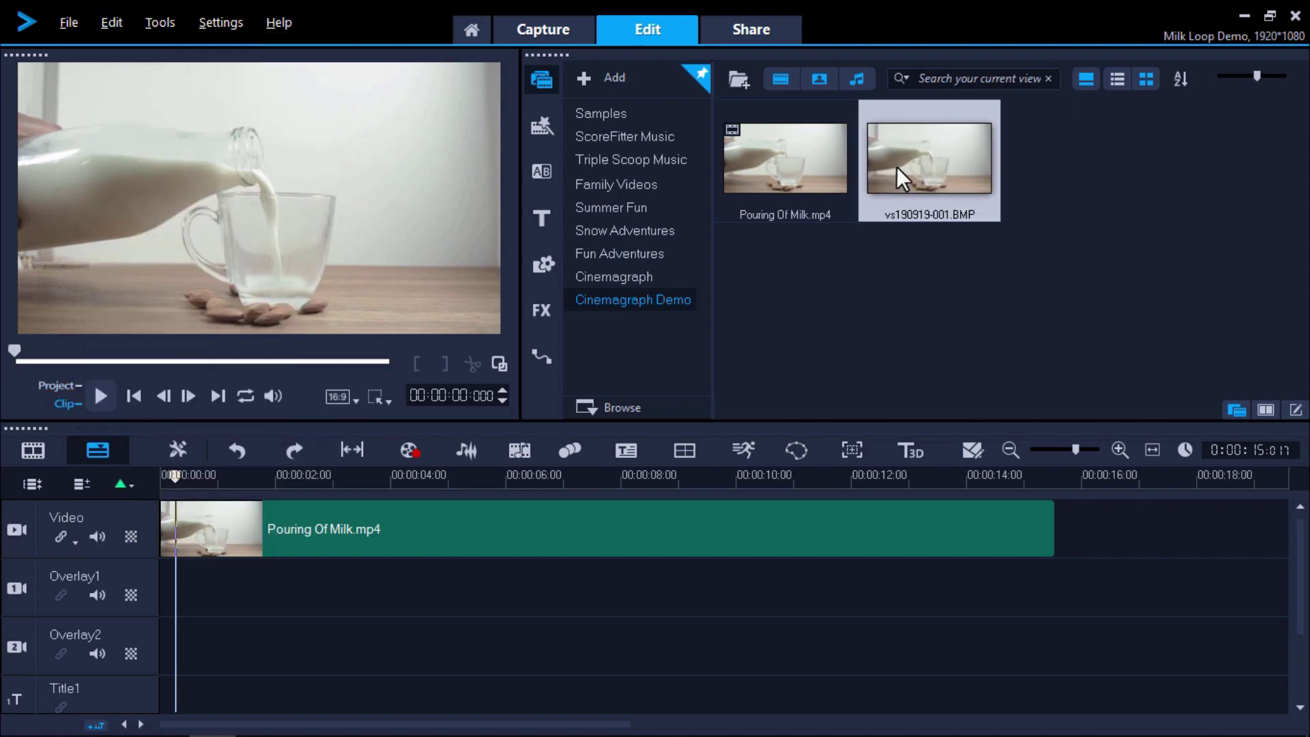
pyautogui.moveTo(896, 167); pyautogui.dragTo(159, 595)
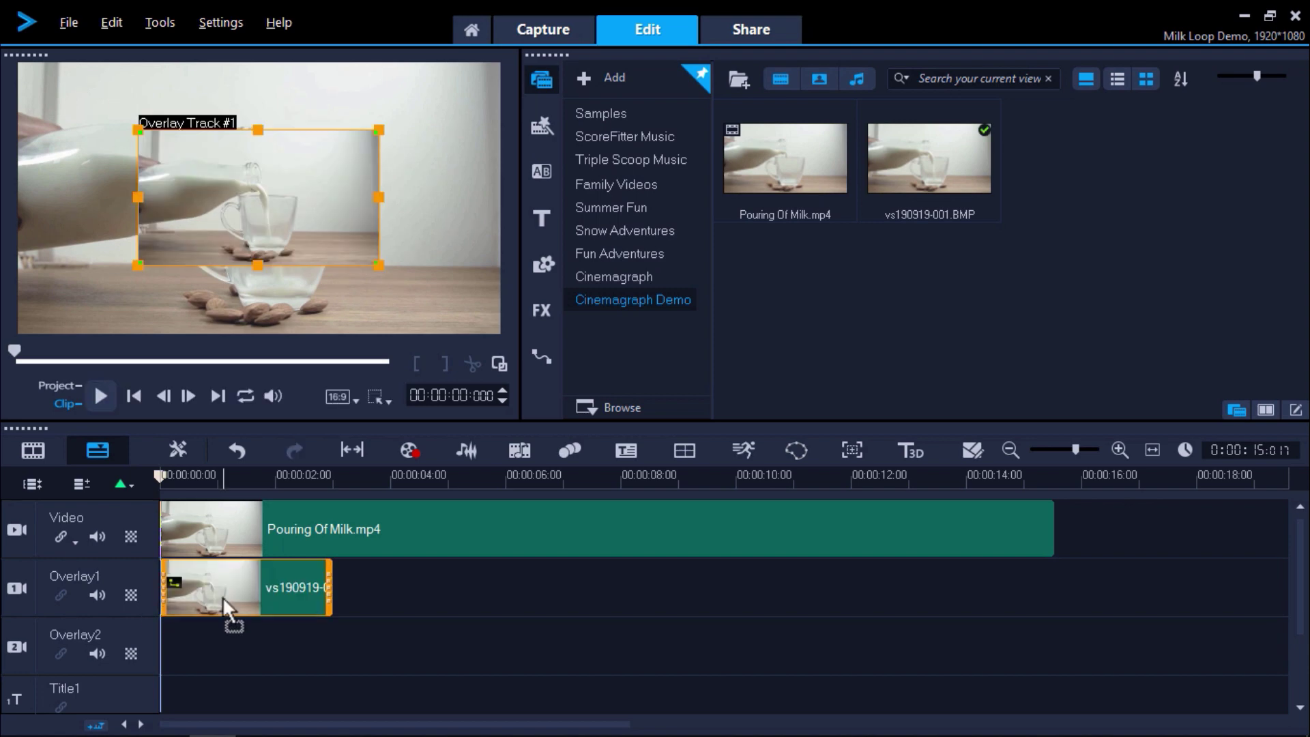
# Paste the video clip's attributes onto the snapshot overlay and stretch it to the video's end.
pyautogui.rightClick(296, 534)
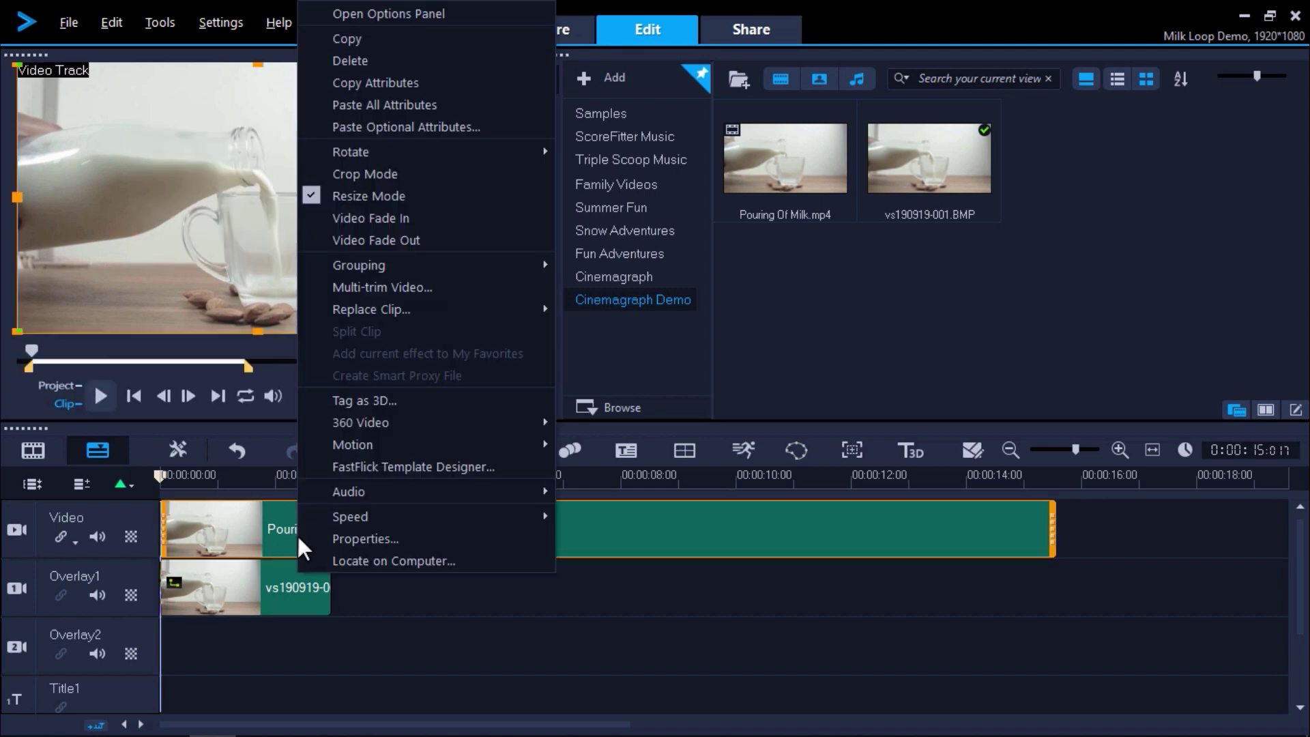
pyautogui.click(374, 84)
pyautogui.rightClick(229, 591)
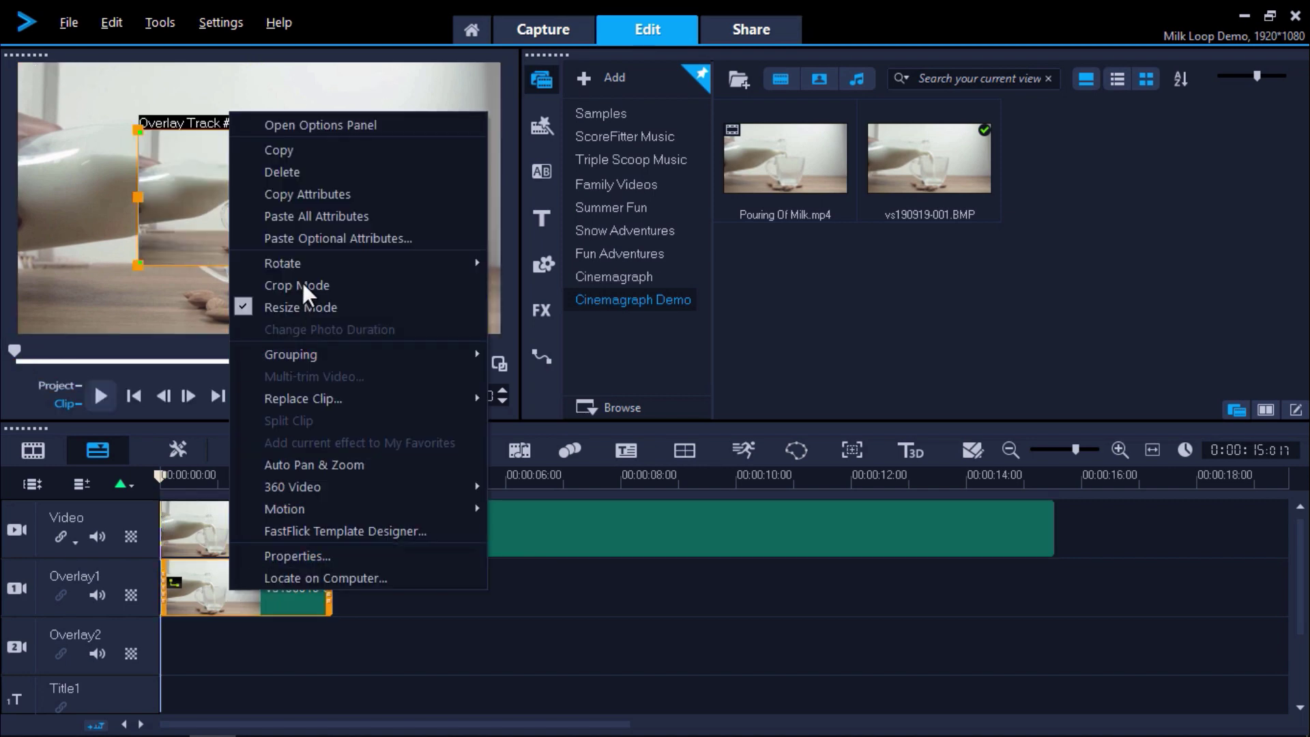
pyautogui.click(314, 216)
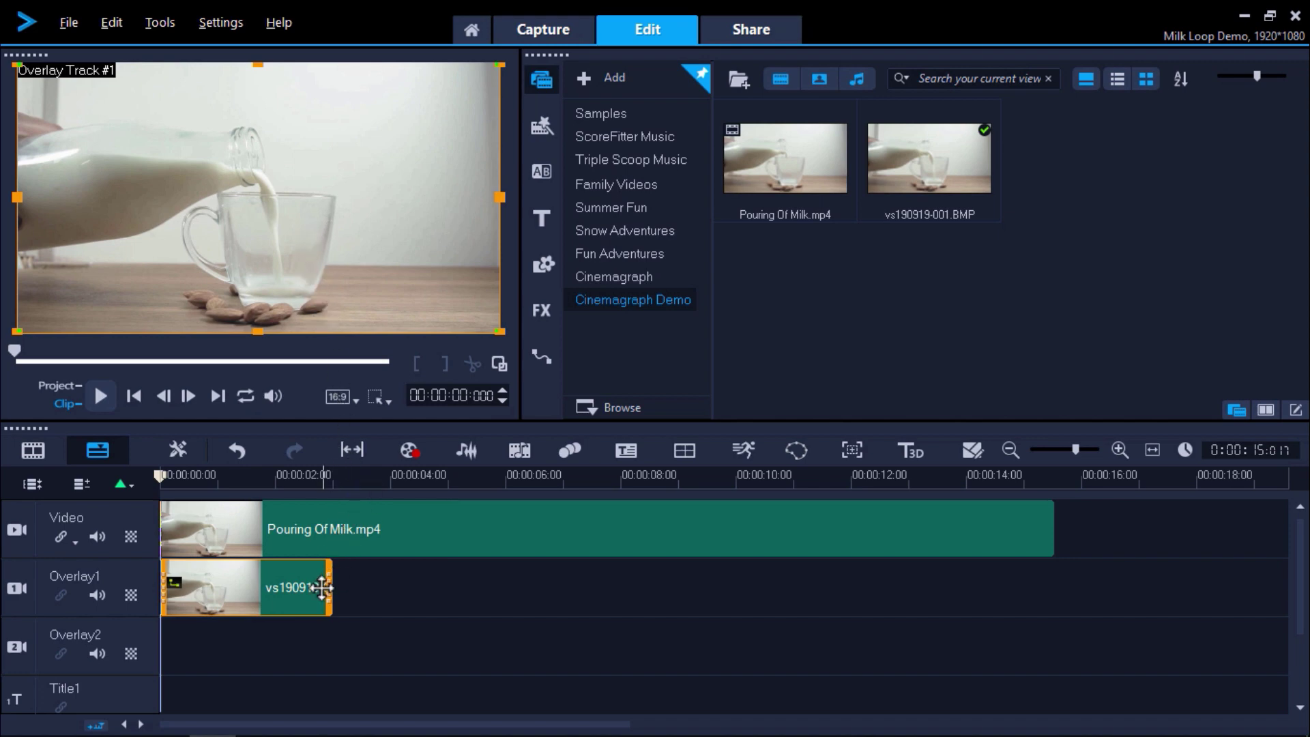
pyautogui.moveTo(328, 586); pyautogui.dragTo(1052, 584)
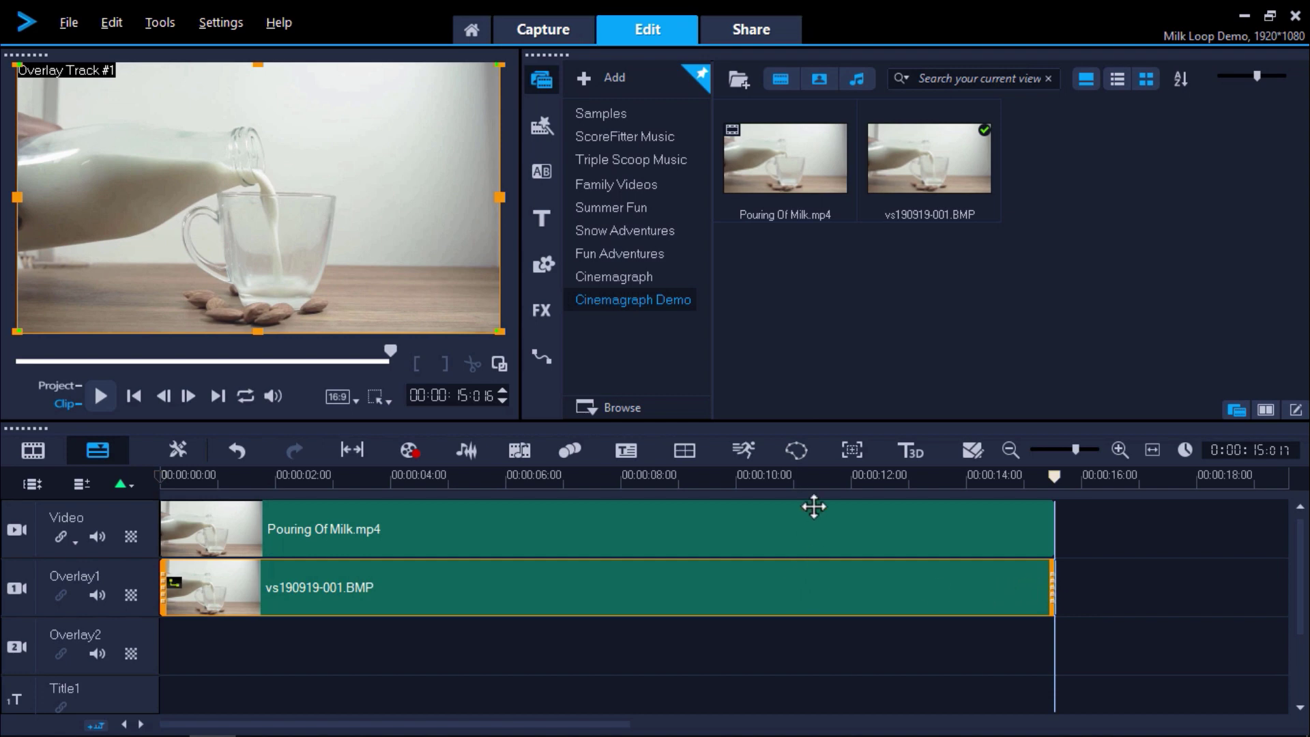
# Paint an inverted mask over the glass and milk stream using brush sizes 24 and 5.
pyautogui.click(800, 457)
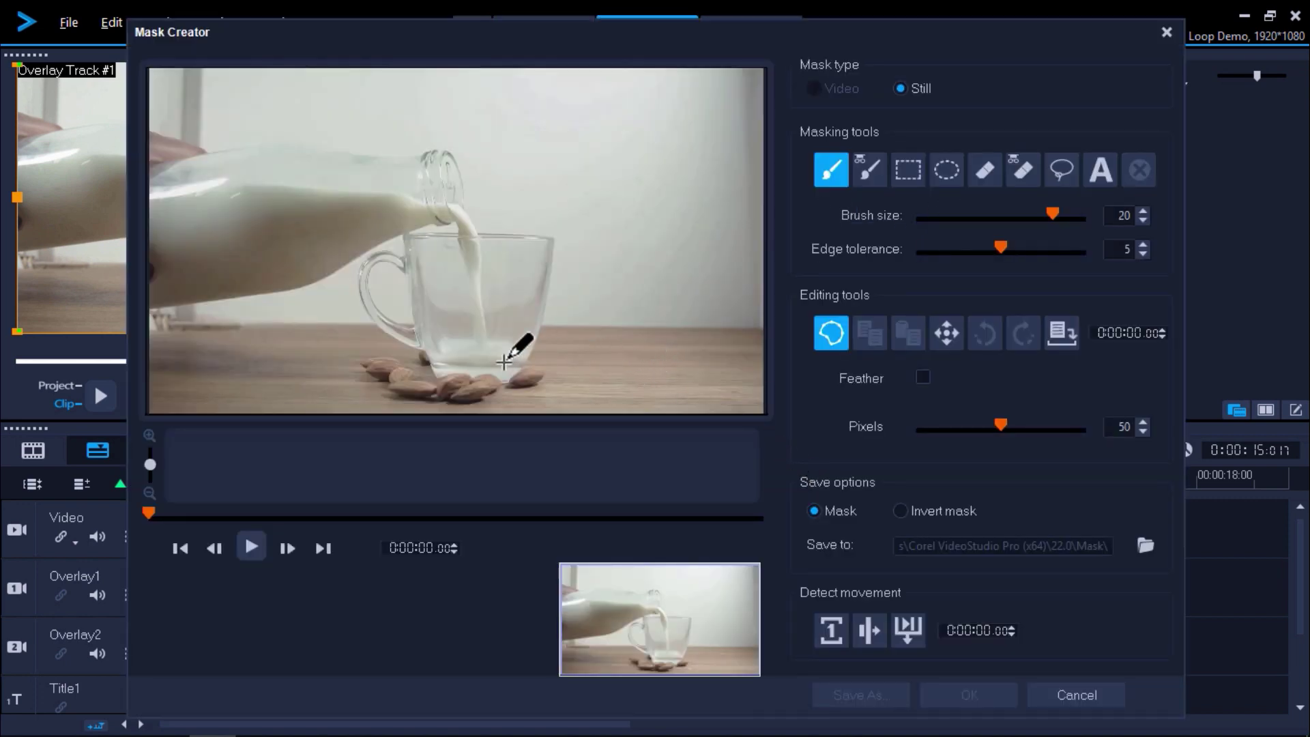
pyautogui.moveTo(503, 362); pyautogui.dragTo(537, 296)
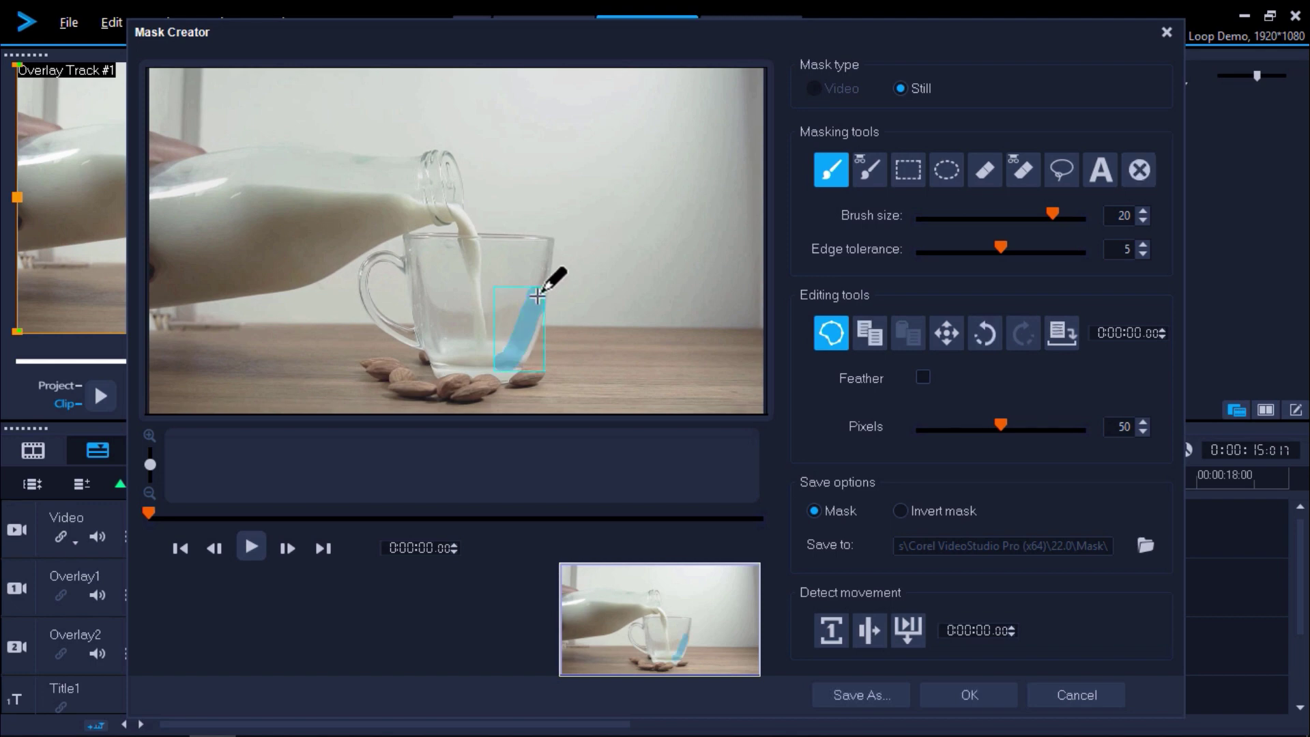
pyautogui.moveTo(513, 367)
pyautogui.mouseDown()
pyautogui.moveTo(432, 360)
pyautogui.moveTo(410, 249)
pyautogui.moveTo(536, 238)
pyautogui.mouseUp()
pyautogui.moveTo(1050, 216); pyautogui.dragTo(1085, 216)
pyautogui.moveTo(500, 262)
pyautogui.mouseDown()
pyautogui.moveTo(429, 264)
pyautogui.moveTo(549, 245)
pyautogui.moveTo(527, 355)
pyautogui.moveTo(477, 366)
pyautogui.moveTo(445, 344)
pyautogui.moveTo(423, 292)
pyautogui.moveTo(524, 270)
pyautogui.moveTo(528, 310)
pyautogui.moveTo(463, 344)
pyautogui.moveTo(475, 287)
pyautogui.moveTo(508, 309)
pyautogui.moveTo(467, 308)
pyautogui.moveTo(488, 309)
pyautogui.moveTo(467, 330)
pyautogui.moveTo(536, 355)
pyautogui.mouseUp()
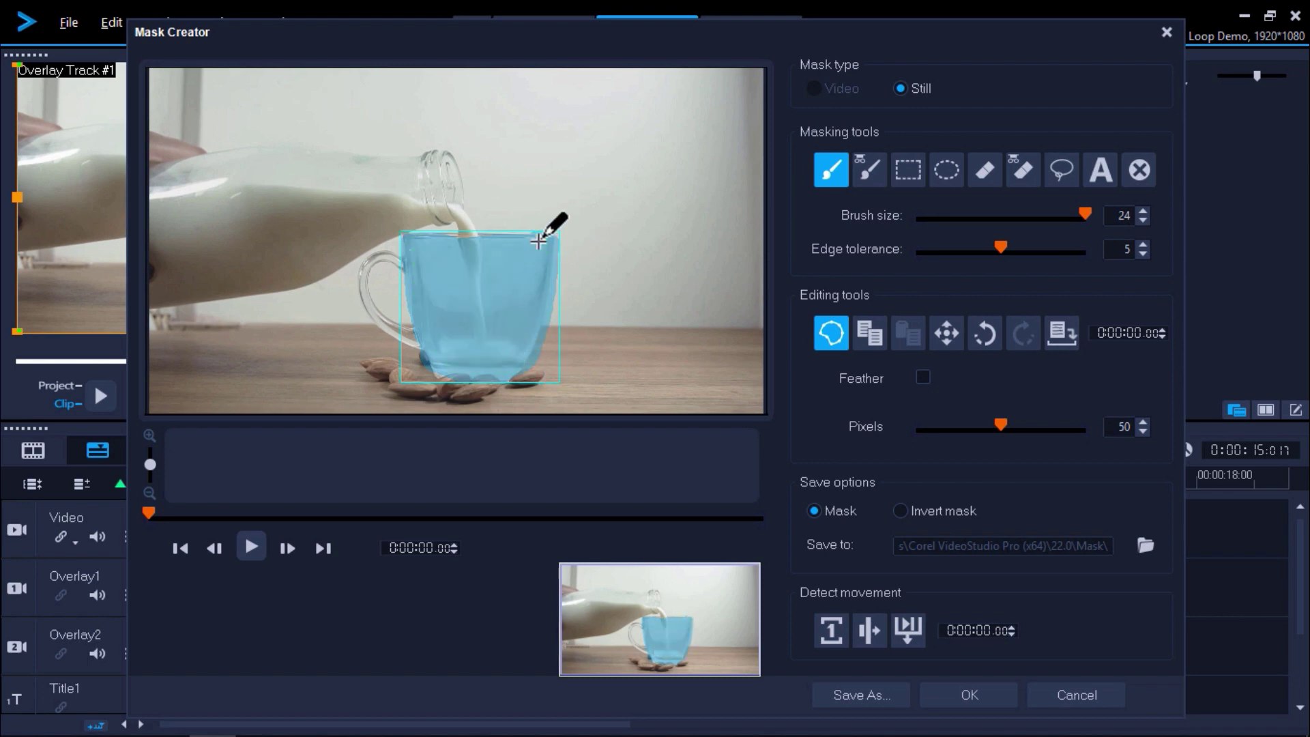
pyautogui.moveTo(455, 233); pyautogui.dragTo(505, 232)
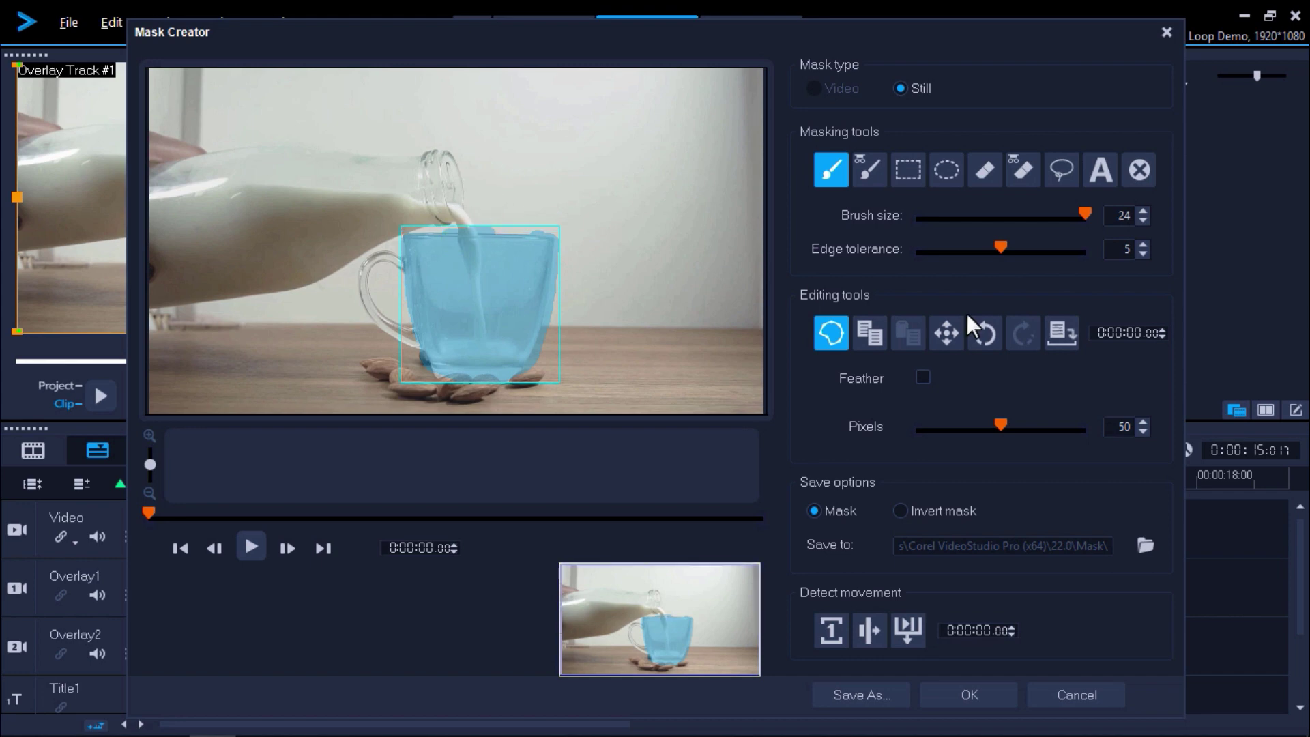
pyautogui.moveTo(1082, 217); pyautogui.dragTo(910, 215)
pyautogui.moveTo(470, 220)
pyautogui.mouseDown()
pyautogui.moveTo(487, 230)
pyautogui.moveTo(454, 223)
pyautogui.moveTo(498, 238)
pyautogui.mouseUp()
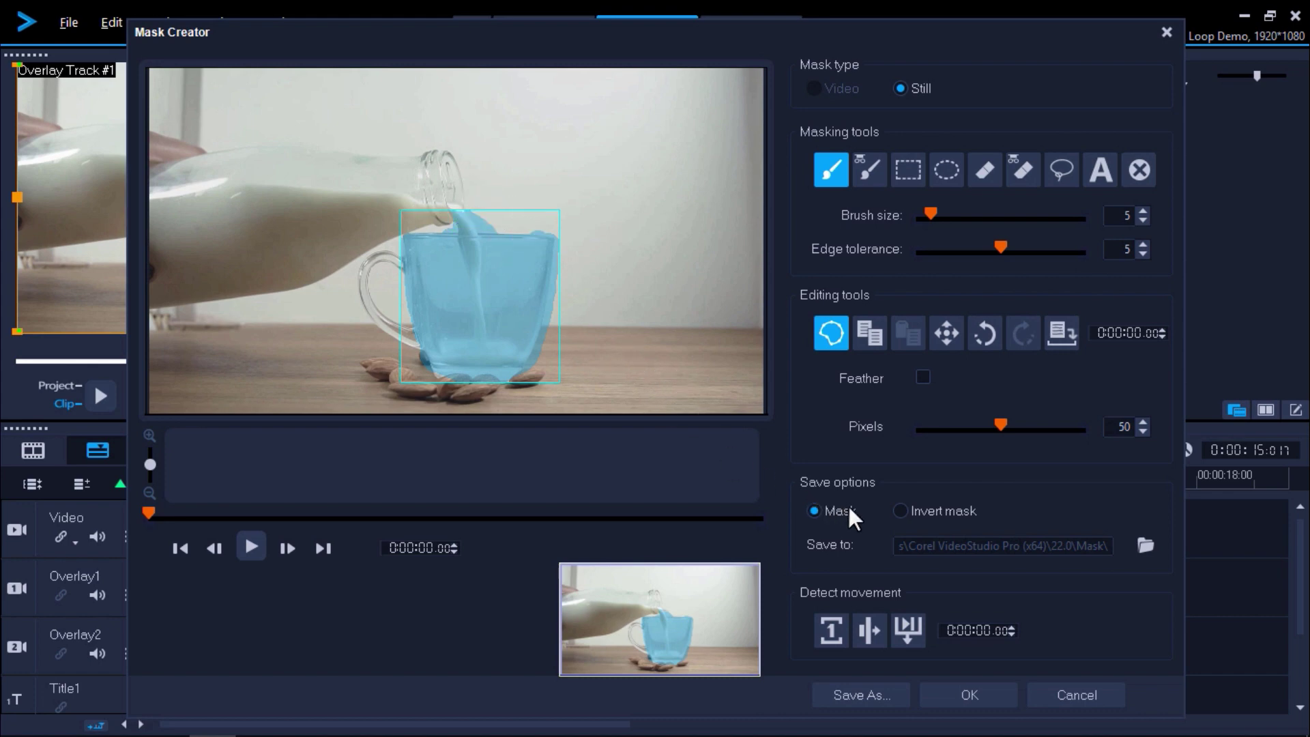
pyautogui.click(902, 509)
pyautogui.click(945, 687)
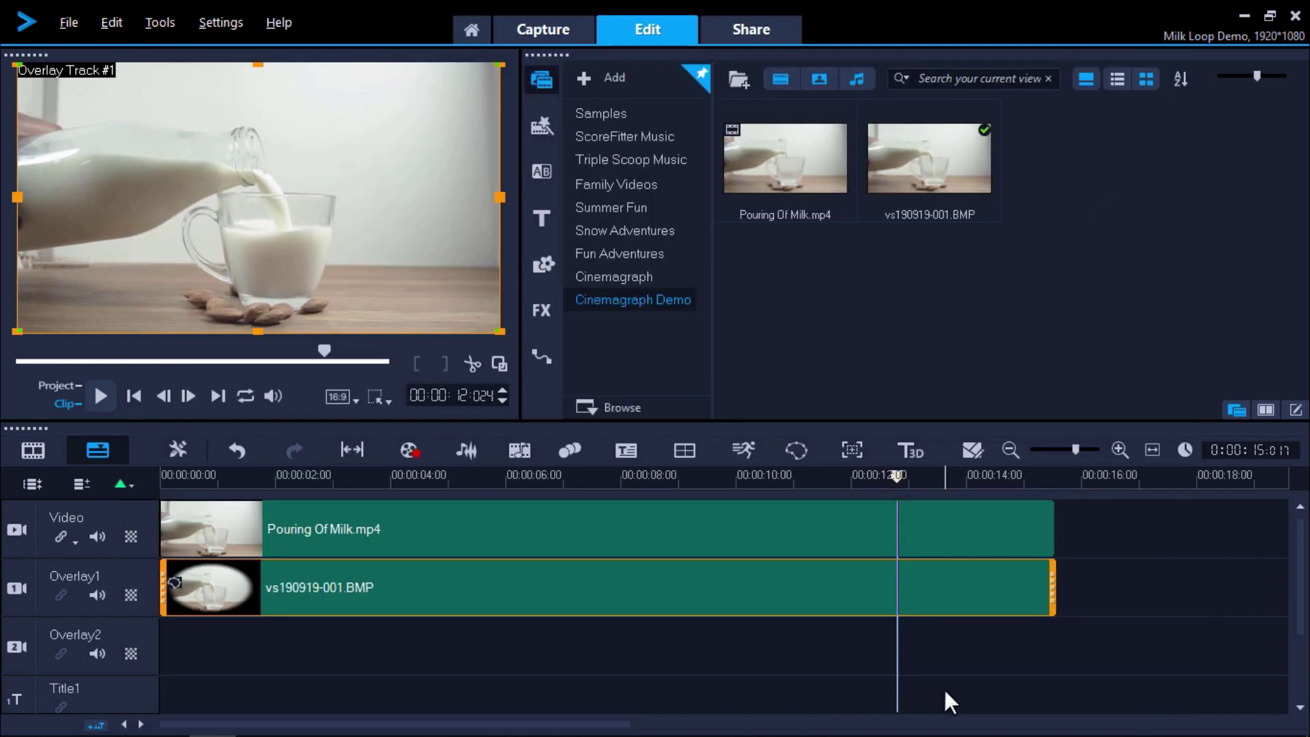
# Play the project preview and stop it to check the cinemagraph effect.
pyautogui.click(101, 396)
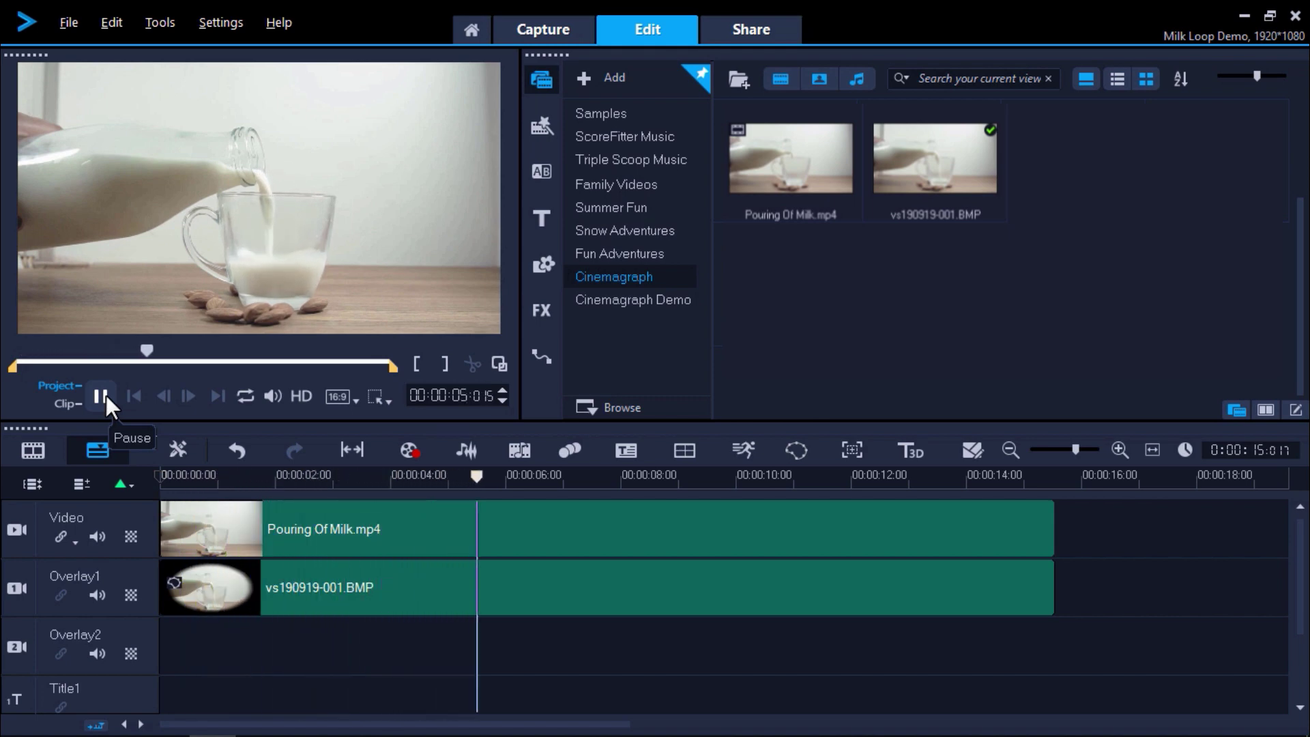
pyautogui.click(101, 396)
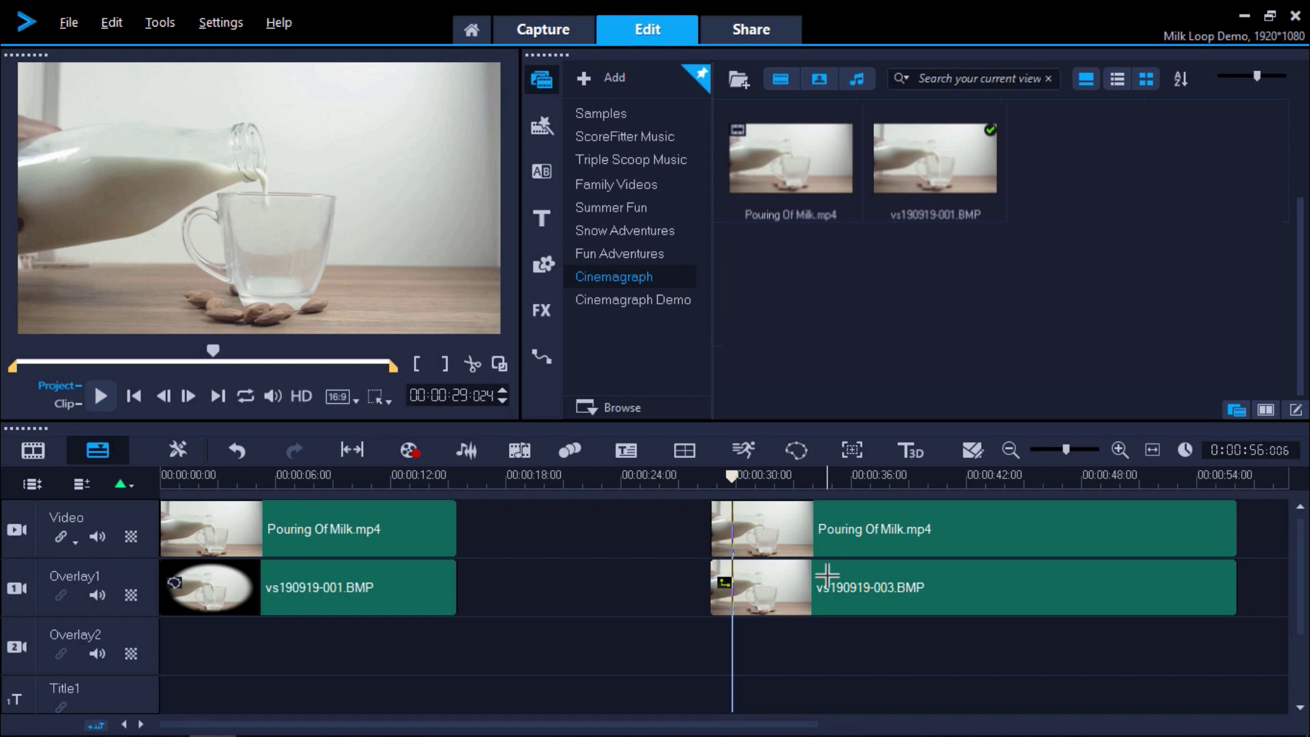
# Mask the glass rim and cup top on the second snapshot vs190919-003.BMP with brush size 24.
pyautogui.click(783, 578)
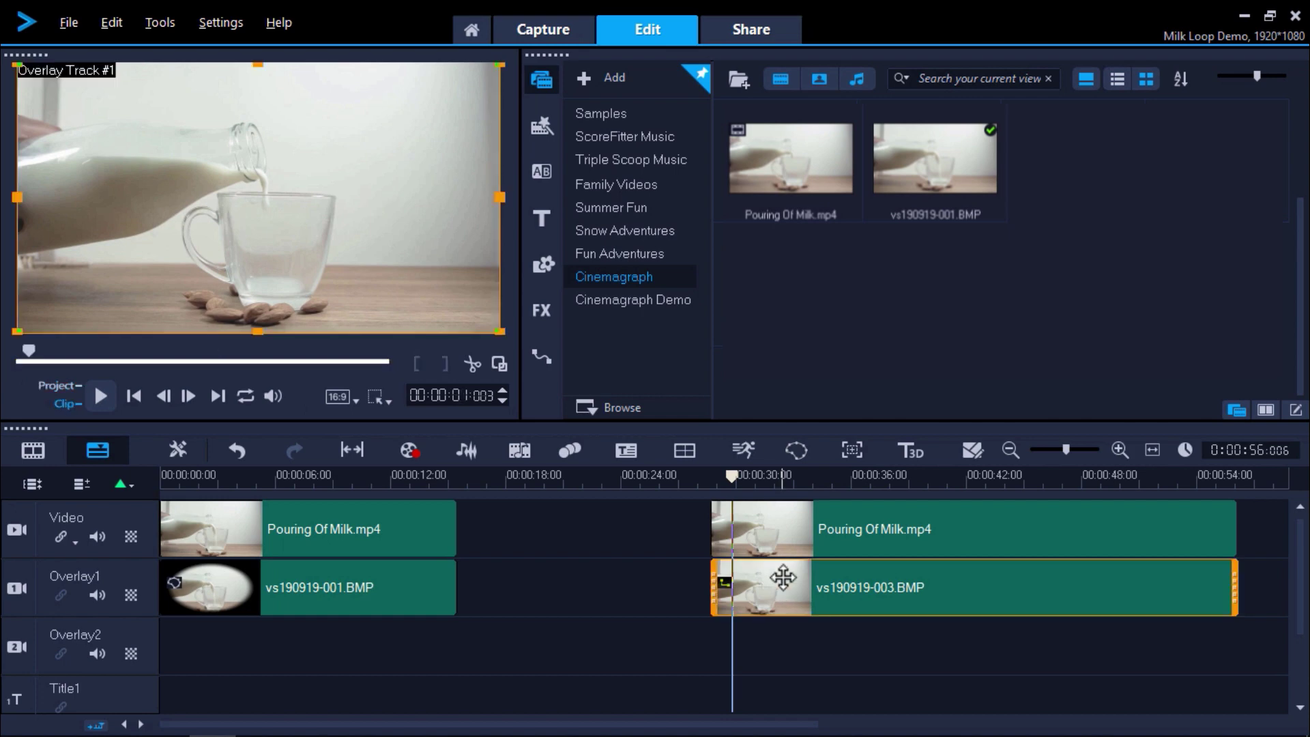
pyautogui.click(795, 449)
pyautogui.moveTo(404, 240)
pyautogui.mouseDown()
pyautogui.moveTo(466, 240)
pyautogui.moveTo(556, 271)
pyautogui.moveTo(519, 371)
pyautogui.moveTo(428, 324)
pyautogui.moveTo(415, 253)
pyautogui.mouseUp()
pyautogui.moveTo(1053, 213); pyautogui.dragTo(1081, 213)
pyautogui.moveTo(429, 263)
pyautogui.mouseDown()
pyautogui.moveTo(537, 261)
pyautogui.moveTo(439, 280)
pyautogui.moveTo(512, 282)
pyautogui.moveTo(503, 307)
pyautogui.moveTo(436, 307)
pyautogui.moveTo(440, 328)
pyautogui.moveTo(524, 319)
pyautogui.moveTo(483, 369)
pyautogui.moveTo(468, 340)
pyautogui.moveTo(455, 354)
pyautogui.moveTo(453, 341)
pyautogui.moveTo(521, 328)
pyautogui.moveTo(497, 300)
pyautogui.moveTo(512, 258)
pyautogui.mouseUp()
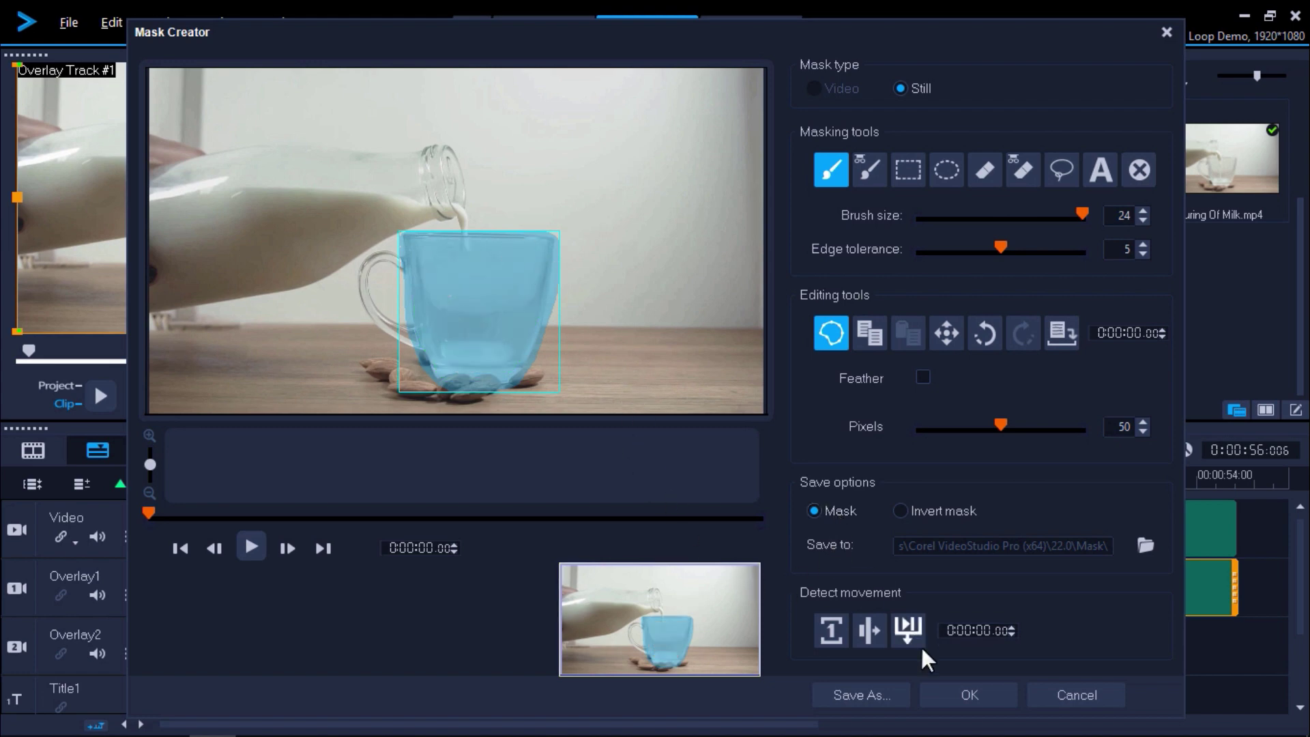
pyautogui.click(942, 693)
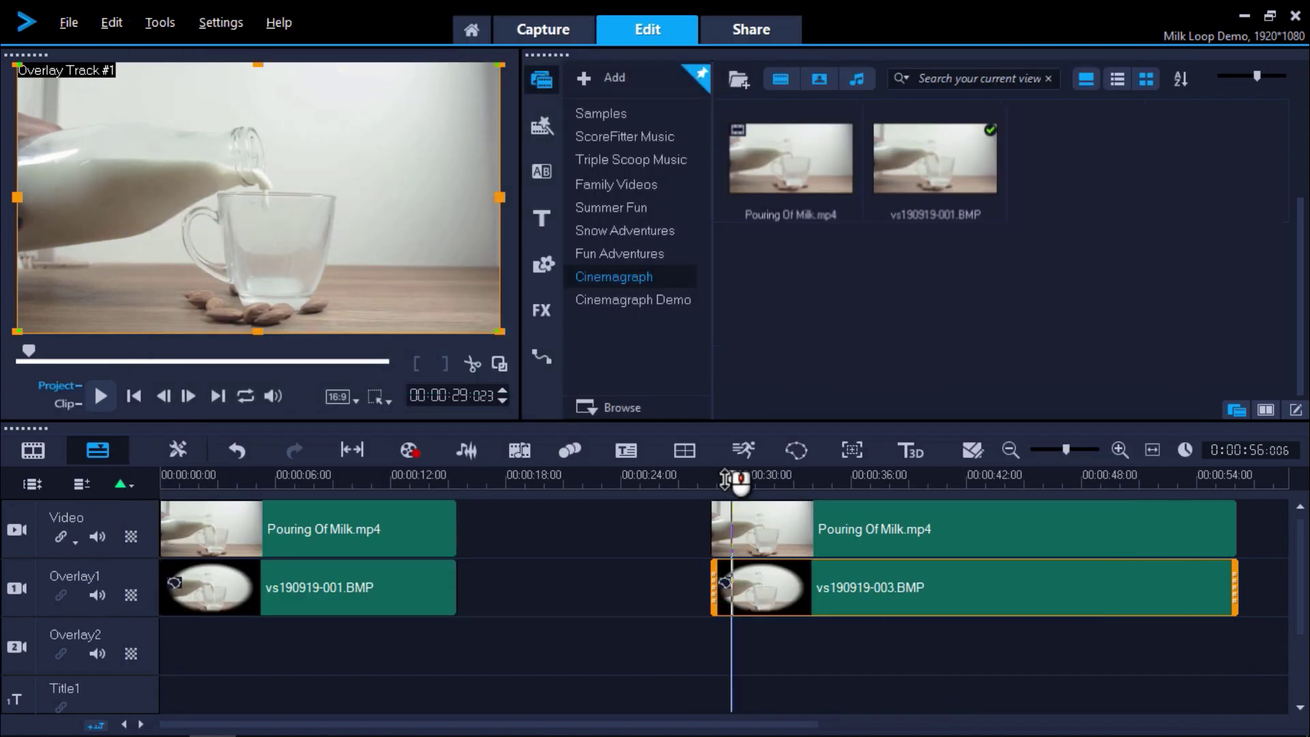
pyautogui.moveTo(725, 479); pyautogui.dragTo(699, 479)
pyautogui.click(754, 617)
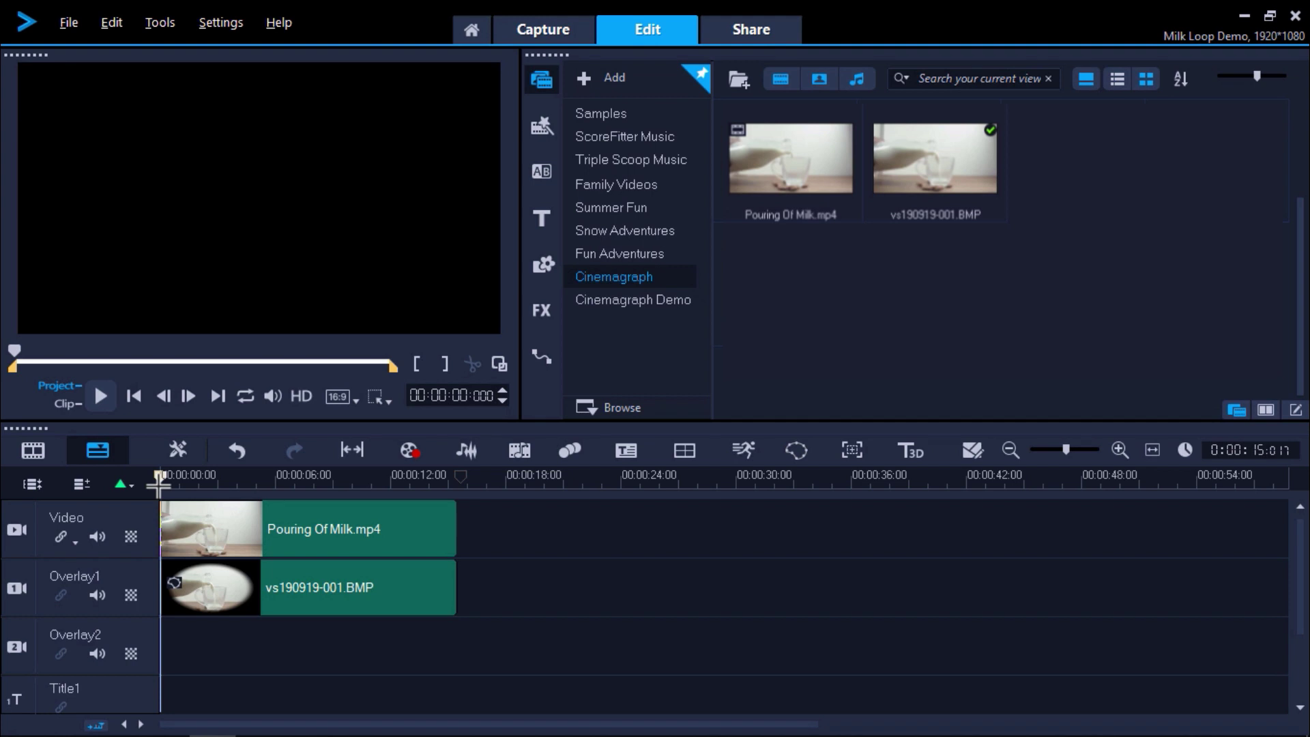
# Split the milk clip about three seconds in and delete the leftover second part.
pyautogui.moveTo(158, 485); pyautogui.dragTo(167, 486)
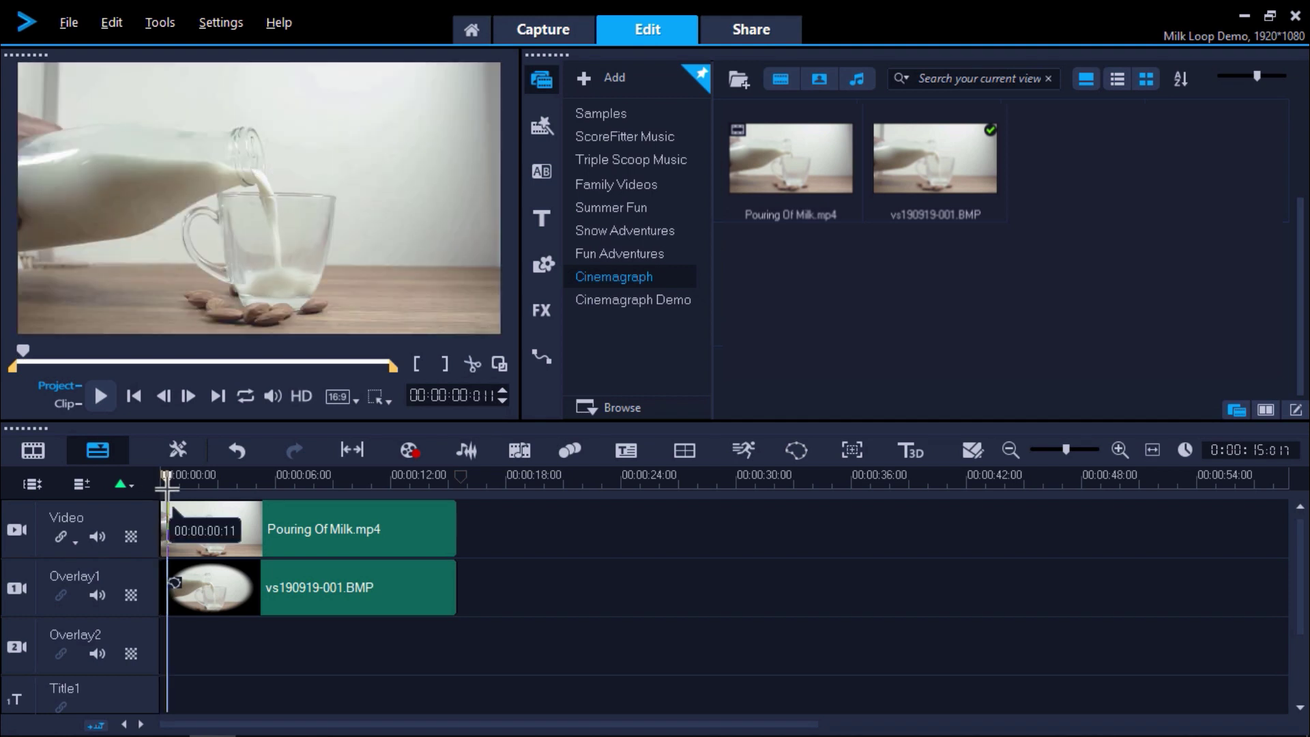
pyautogui.moveTo(167, 481); pyautogui.dragTo(221, 482)
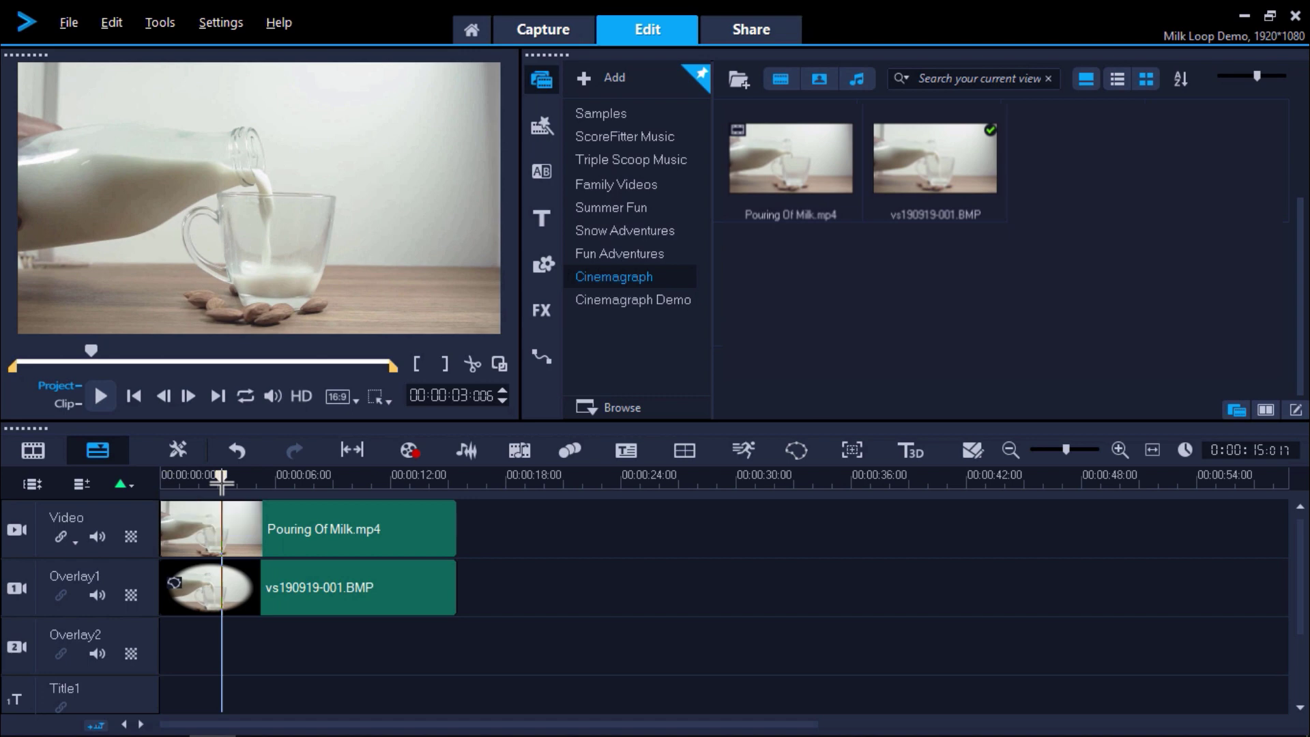
pyautogui.click(238, 529)
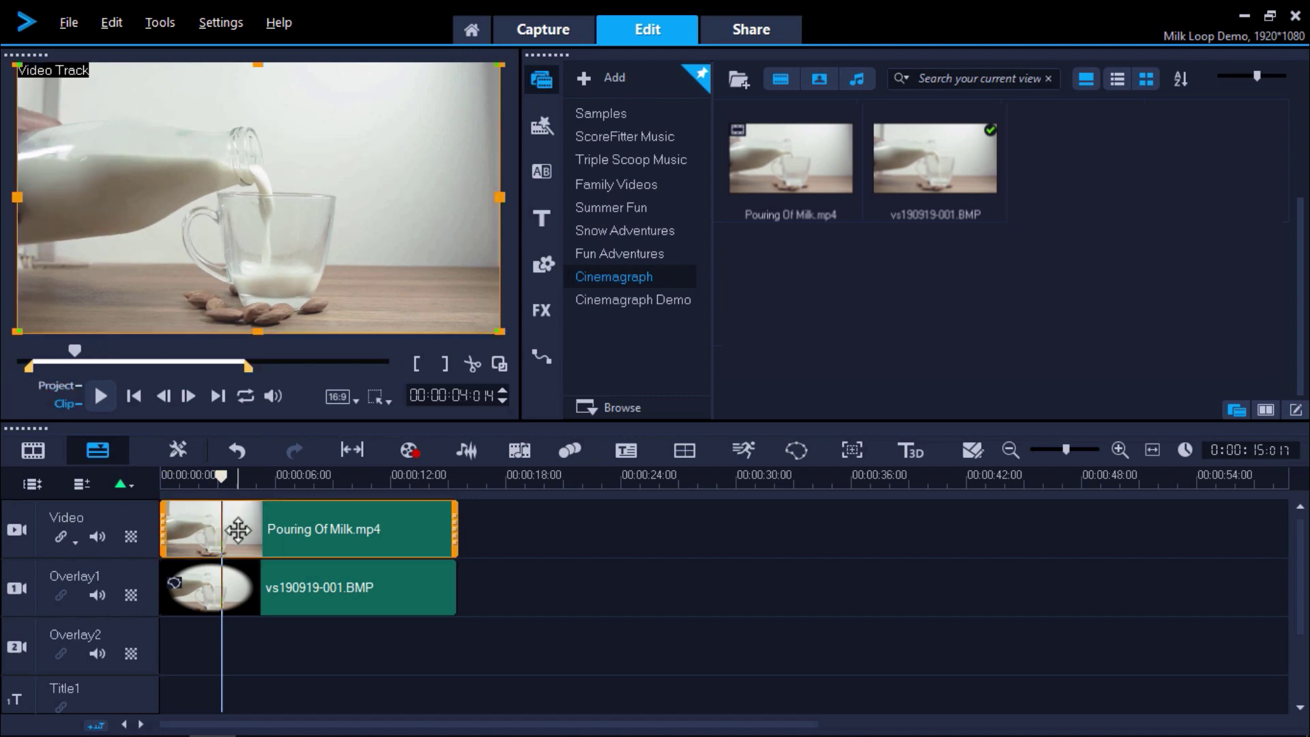
pyautogui.click(472, 363)
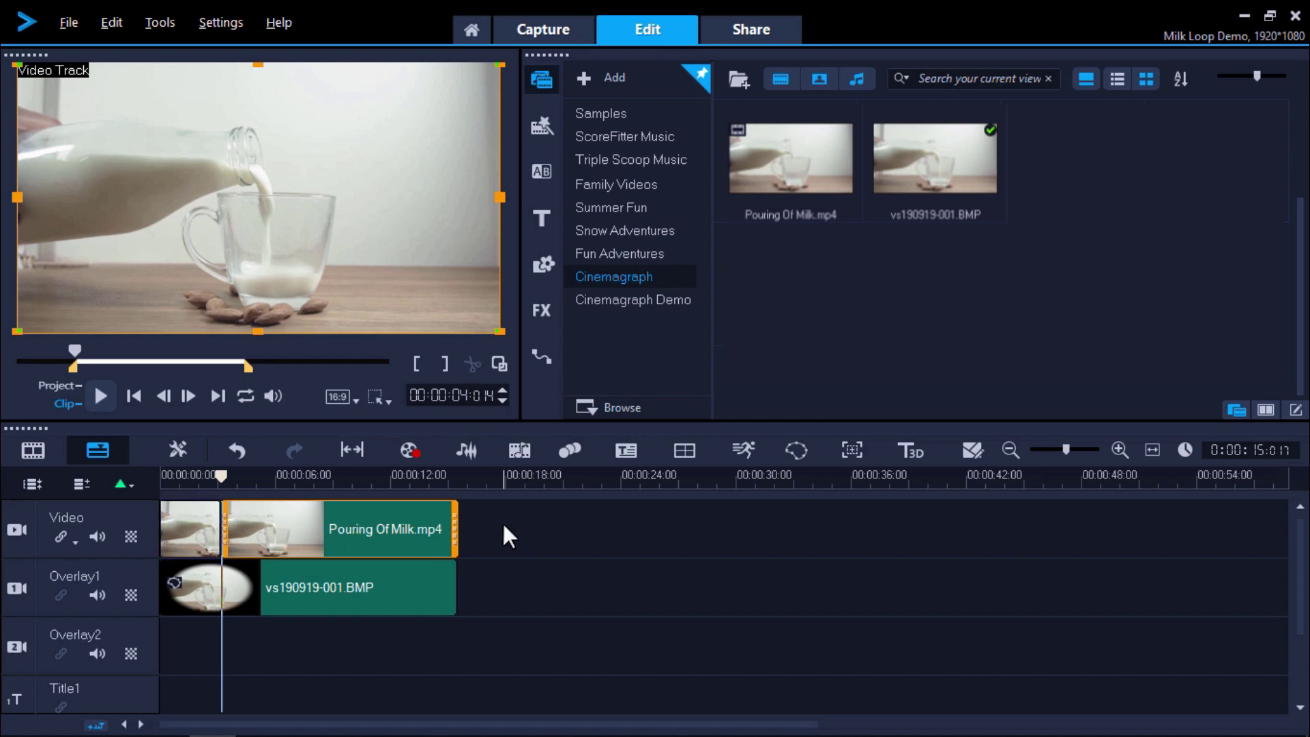
pyautogui.press('Delete')
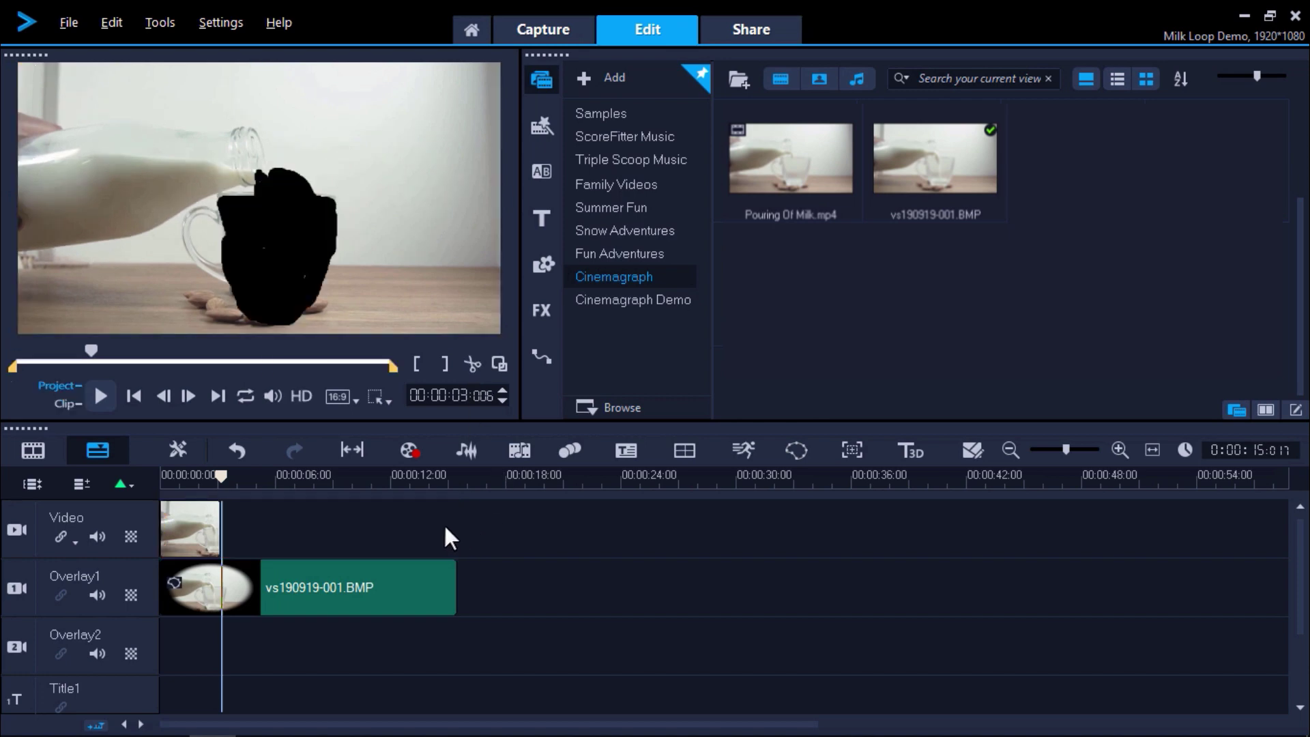
# Copy the short milk clip and paste it end to end until four clips sit on the Video track.
pyautogui.click(204, 518)
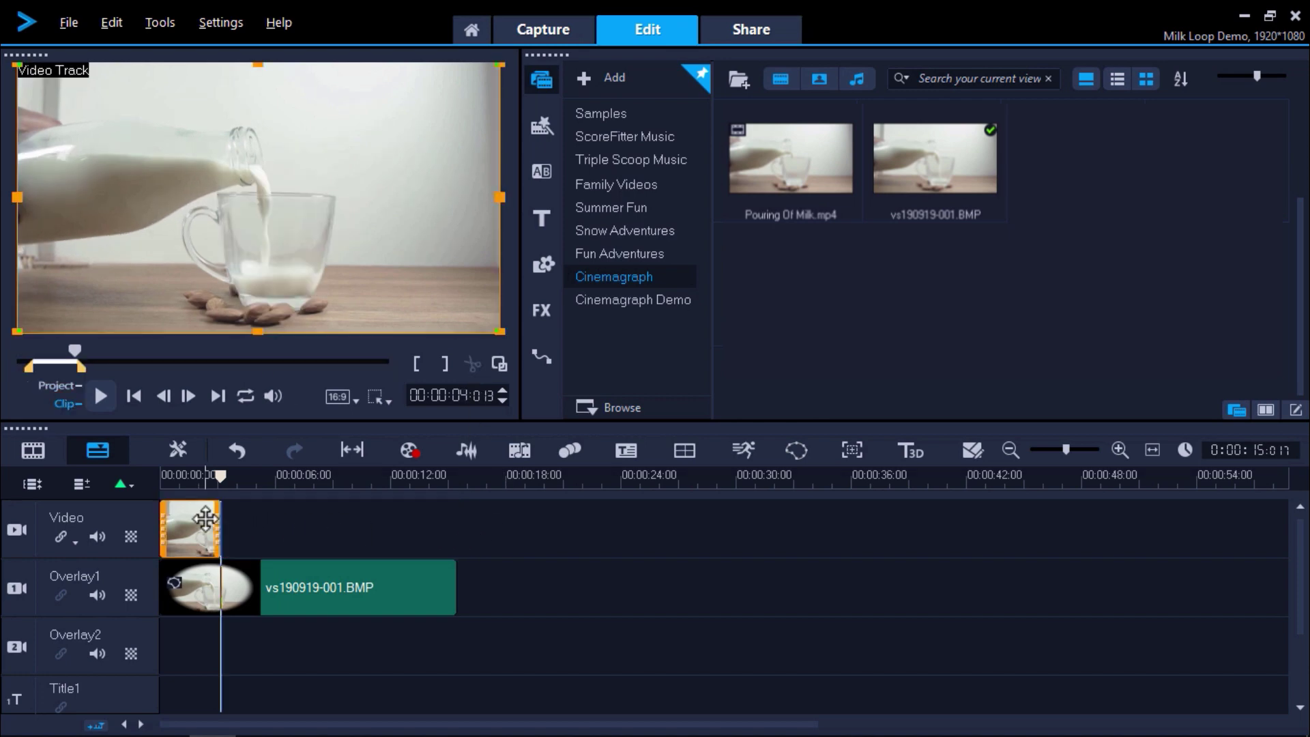
pyautogui.rightClick(205, 518)
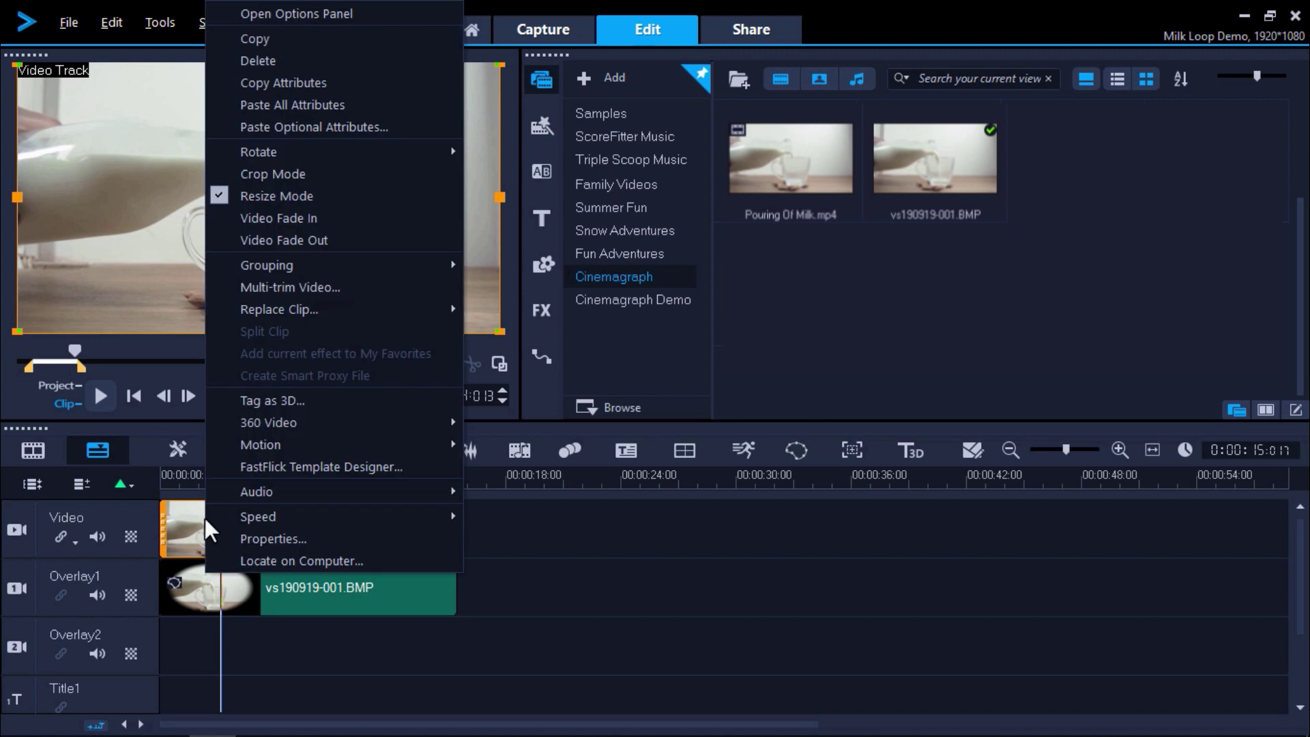
pyautogui.click(261, 41)
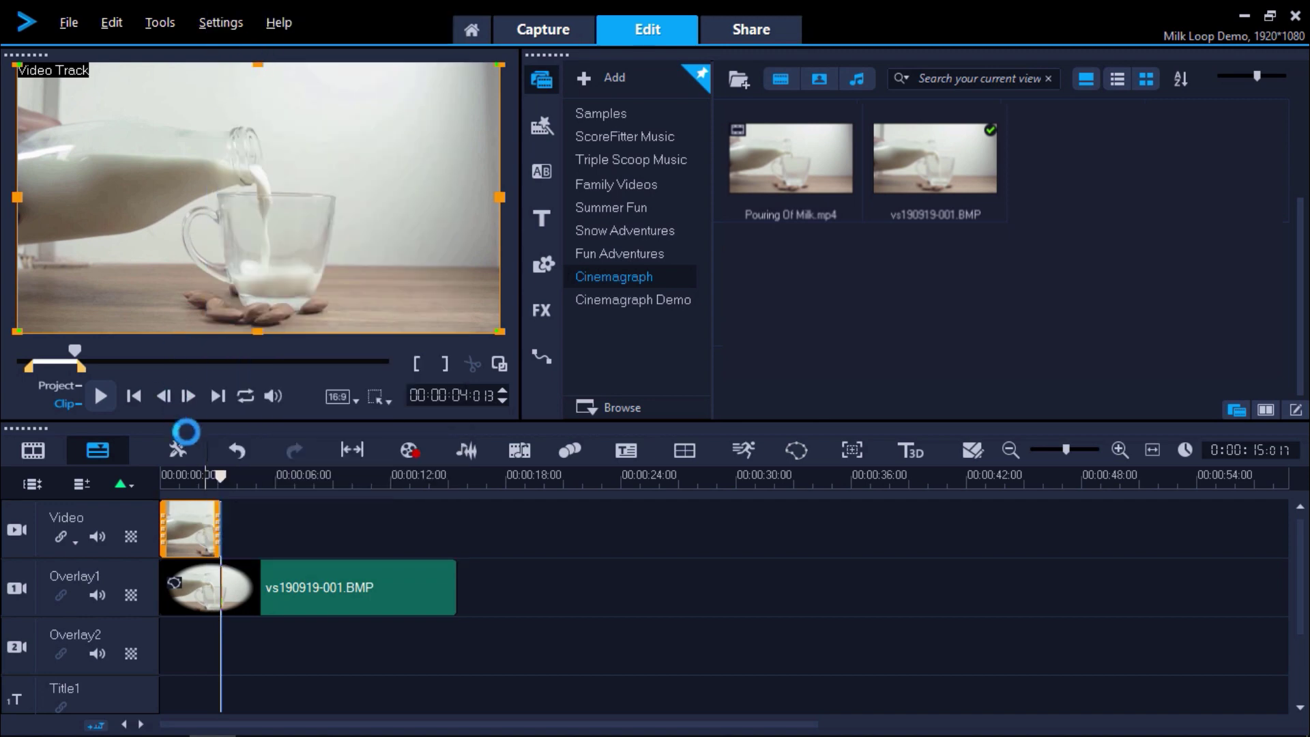
pyautogui.click(229, 519)
pyautogui.rightClick(247, 526)
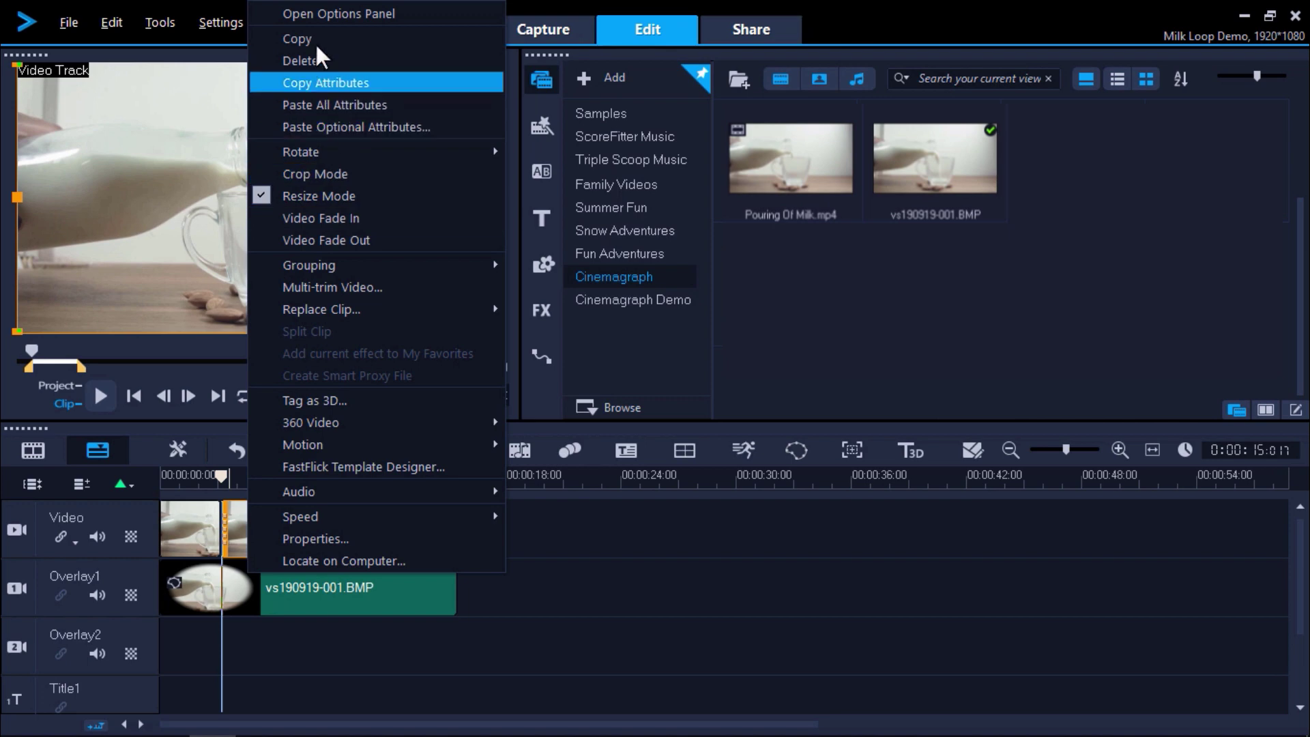
pyautogui.click(273, 36)
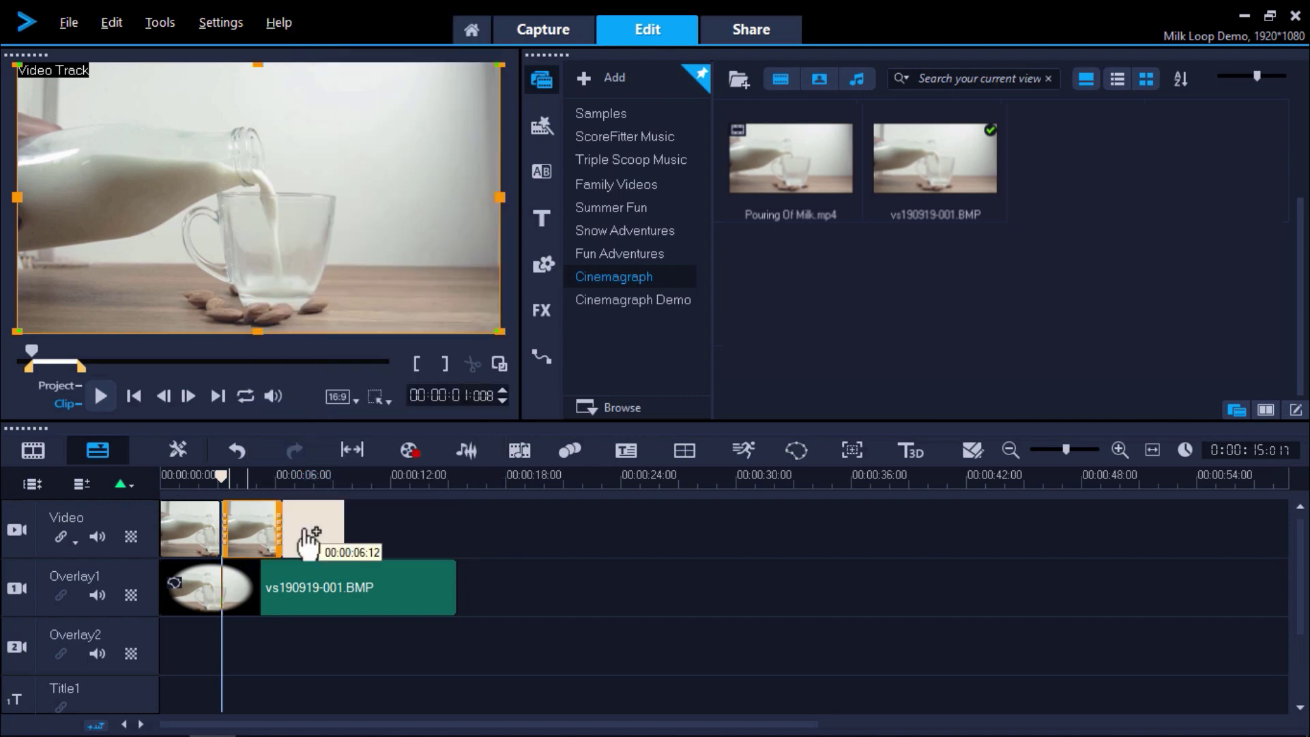
pyautogui.click(309, 539)
pyautogui.rightClick(308, 539)
pyautogui.click(355, 35)
pyautogui.click(367, 535)
# Paste three more copies, bringing the Video track to seven back-to-back milk clips.
pyautogui.rightClick(366, 536)
pyautogui.click(382, 35)
pyautogui.click(424, 531)
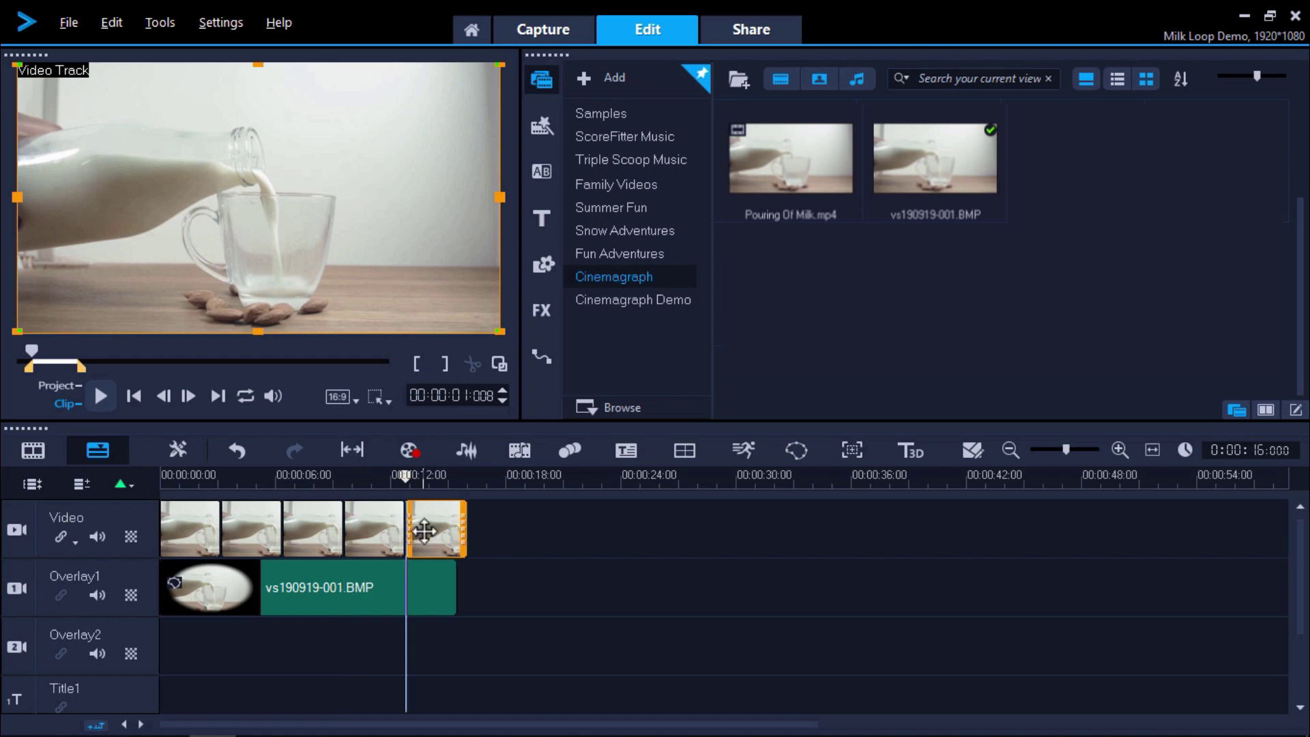
pyautogui.rightClick(424, 531)
pyautogui.click(478, 36)
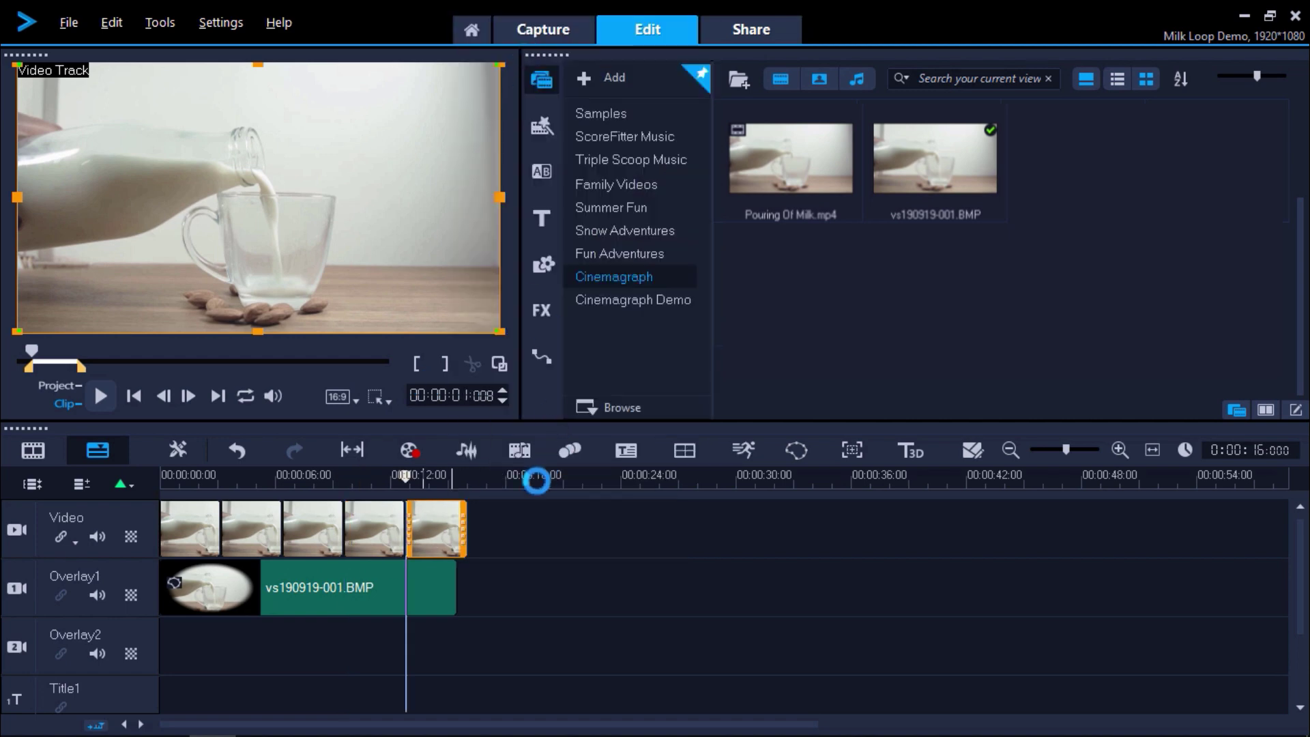
pyautogui.click(494, 532)
pyautogui.rightClick(488, 532)
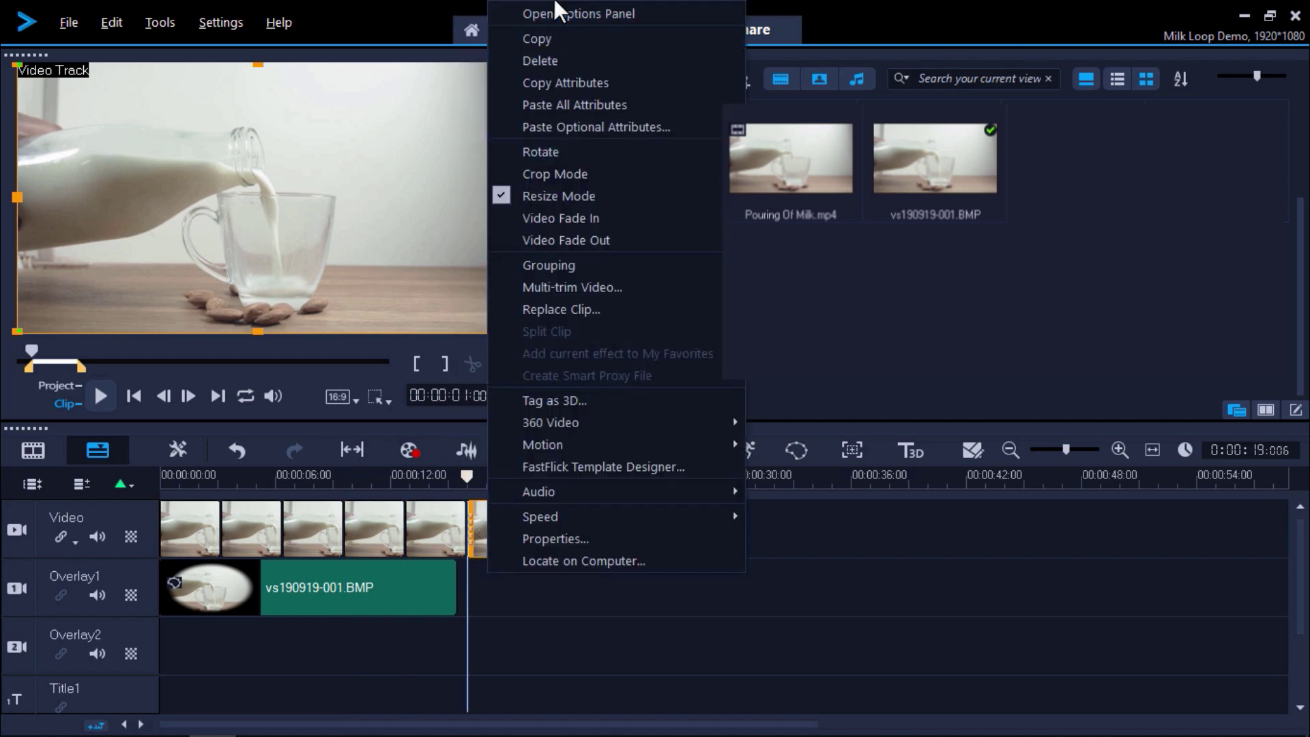
pyautogui.click(556, 40)
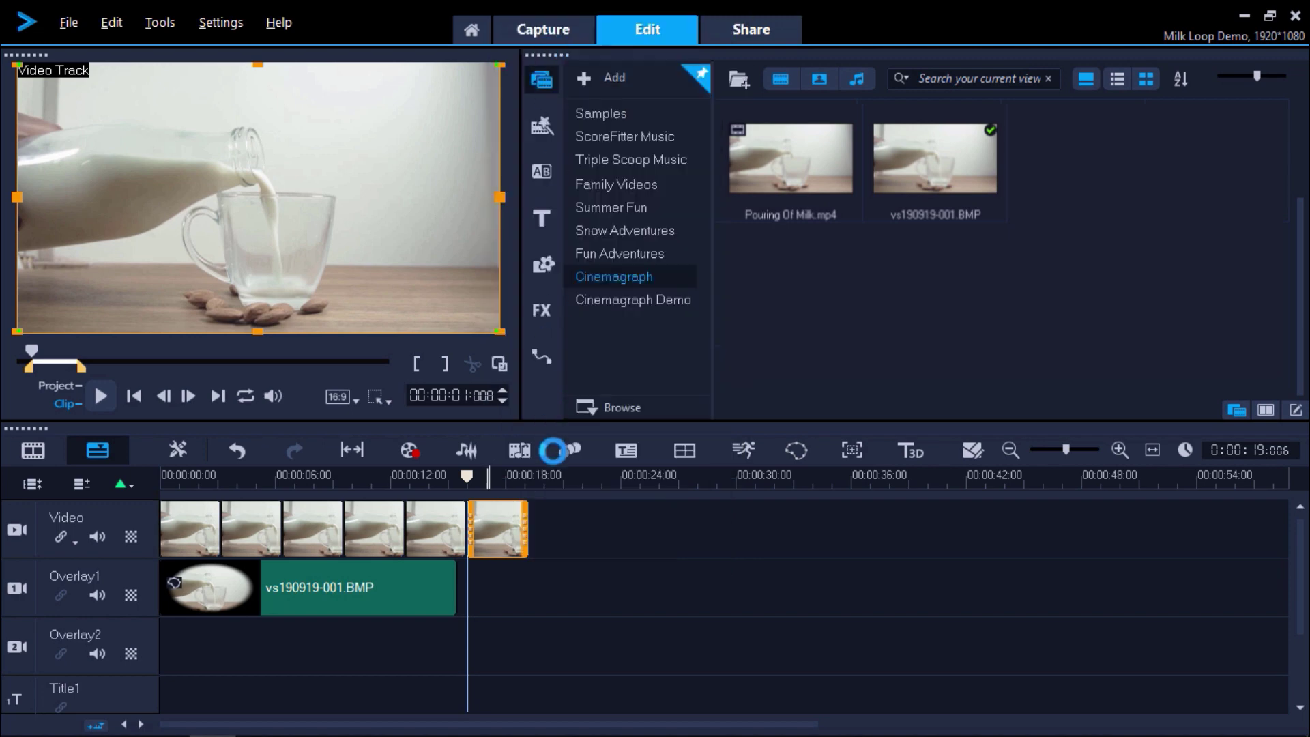
pyautogui.click(551, 536)
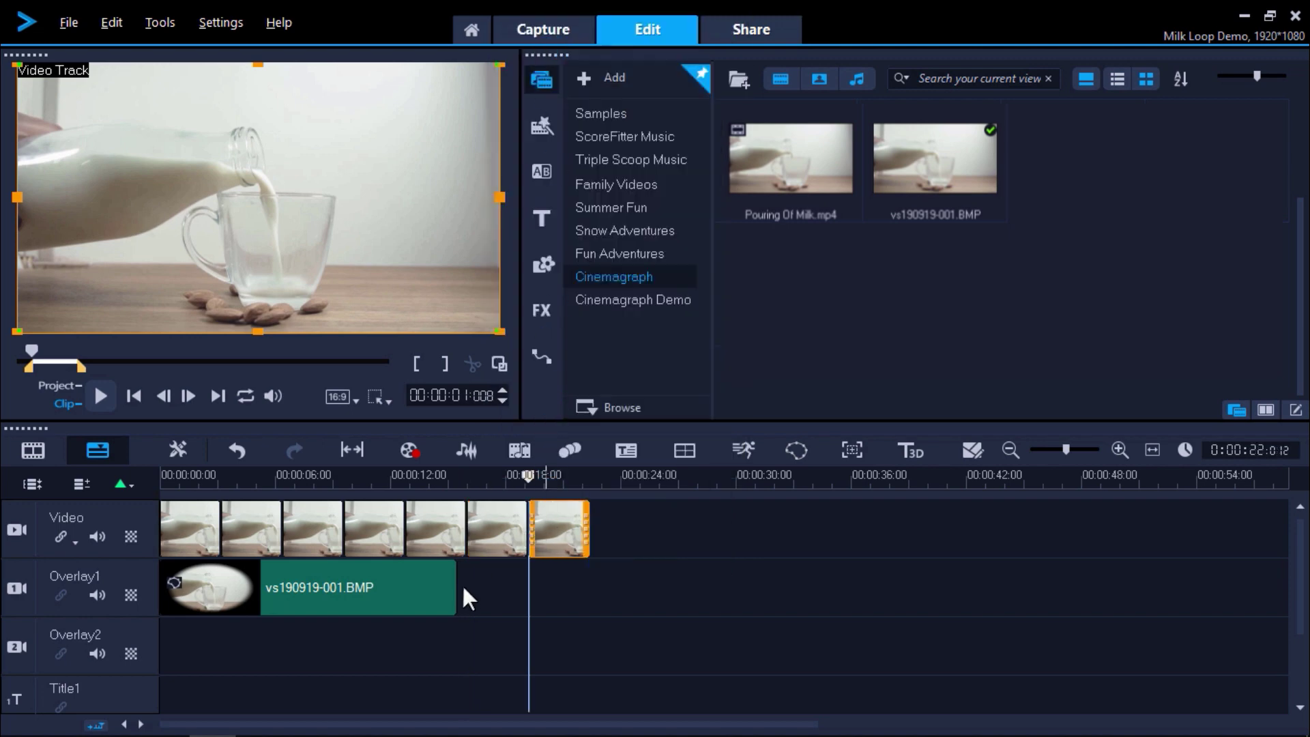
pyautogui.click(418, 588)
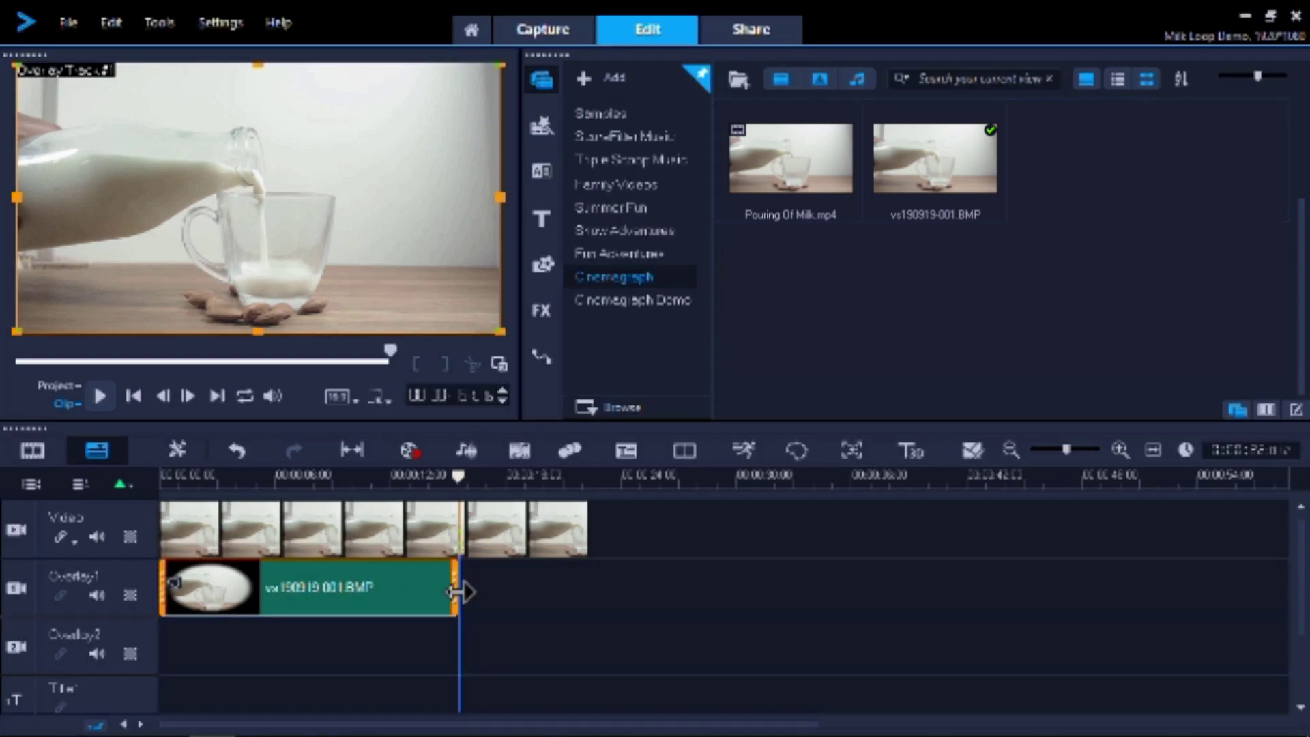
# Extend the vs190919-001.BMP overlay to the seventh clip's end and play from 00:00:00.
pyautogui.moveTo(462, 591); pyautogui.dragTo(585, 589)
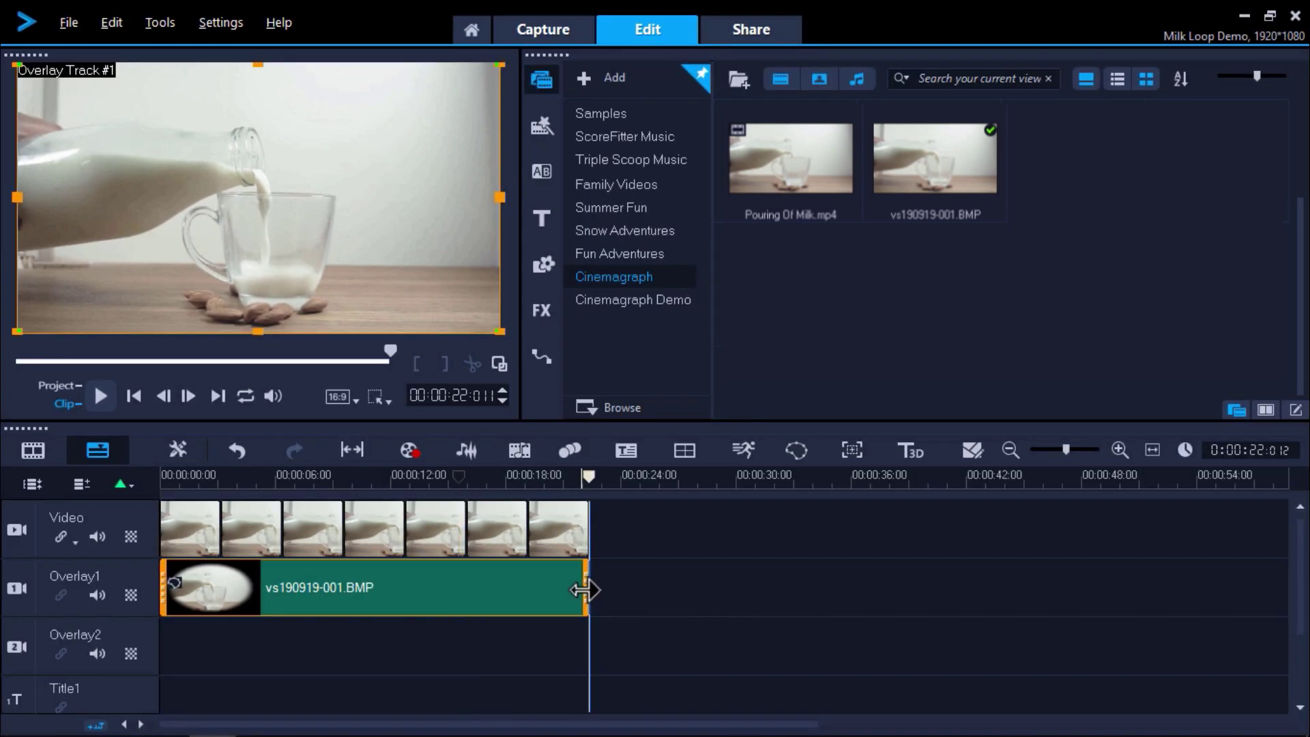
pyautogui.moveTo(587, 504); pyautogui.dragTo(153, 513)
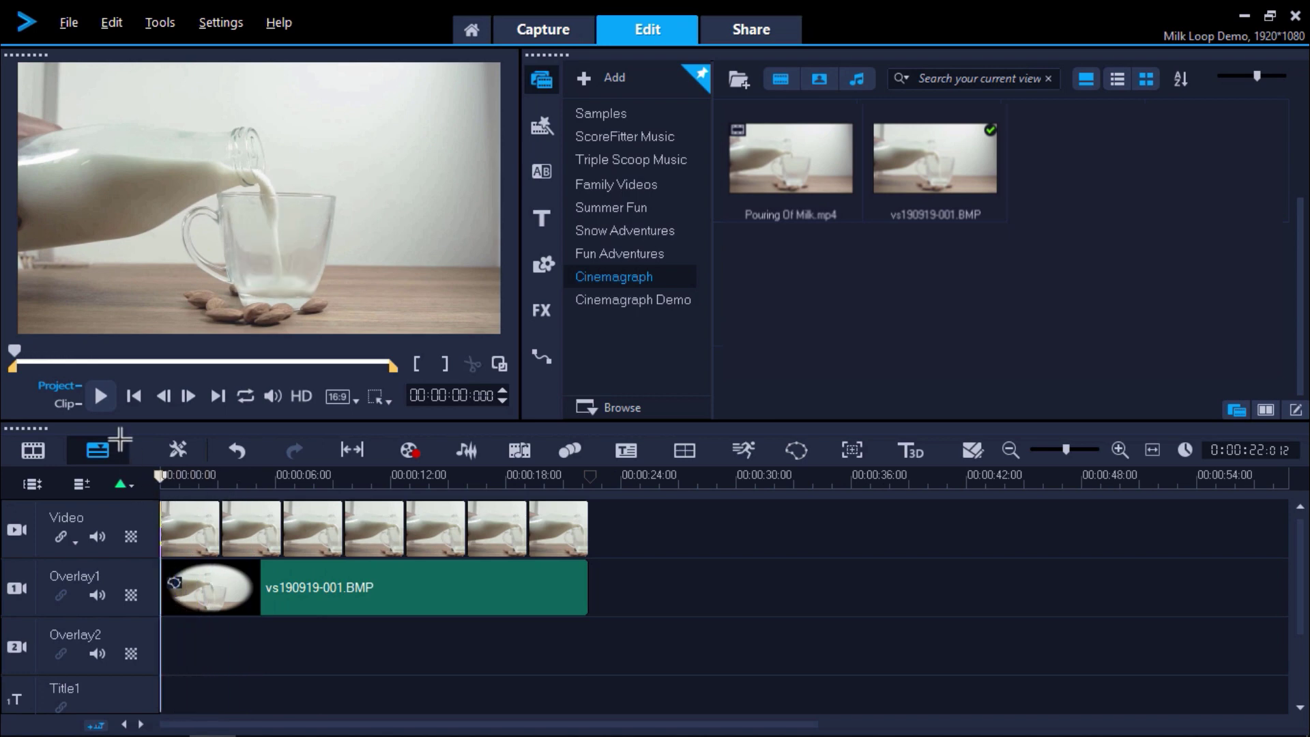
pyautogui.click(96, 393)
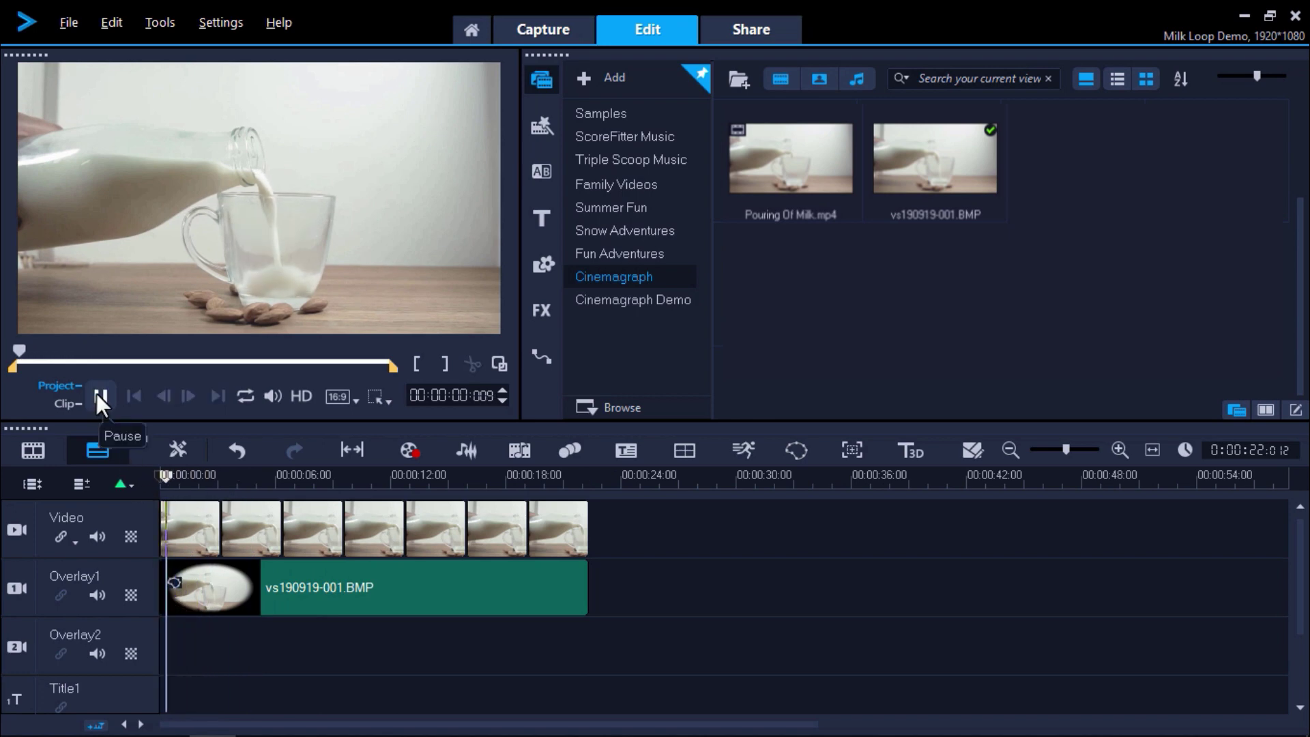